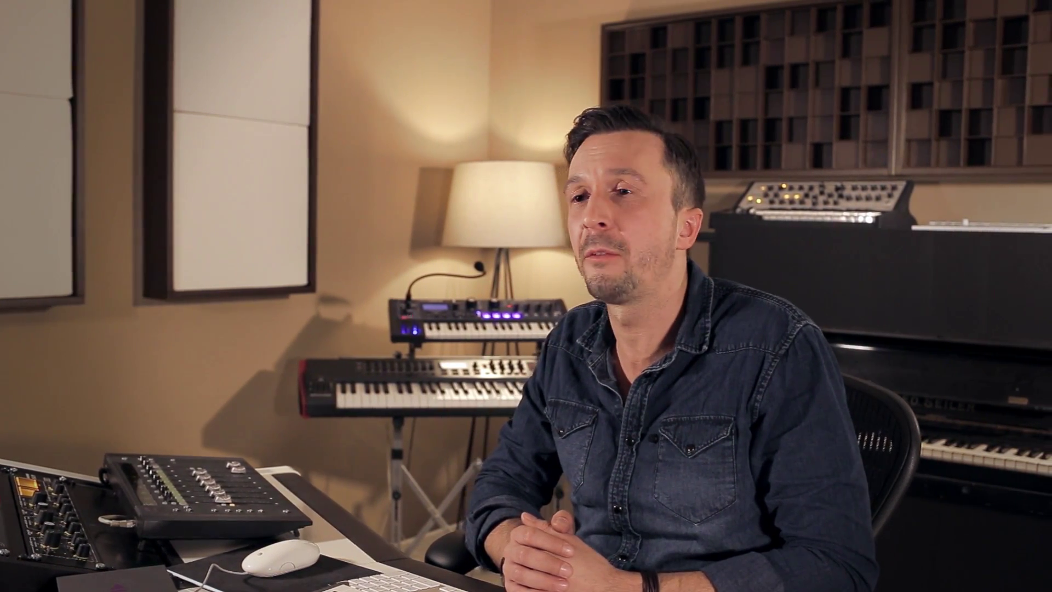
Set the session tempo to 123 BPM.
{"action": "type", "text": "123"}
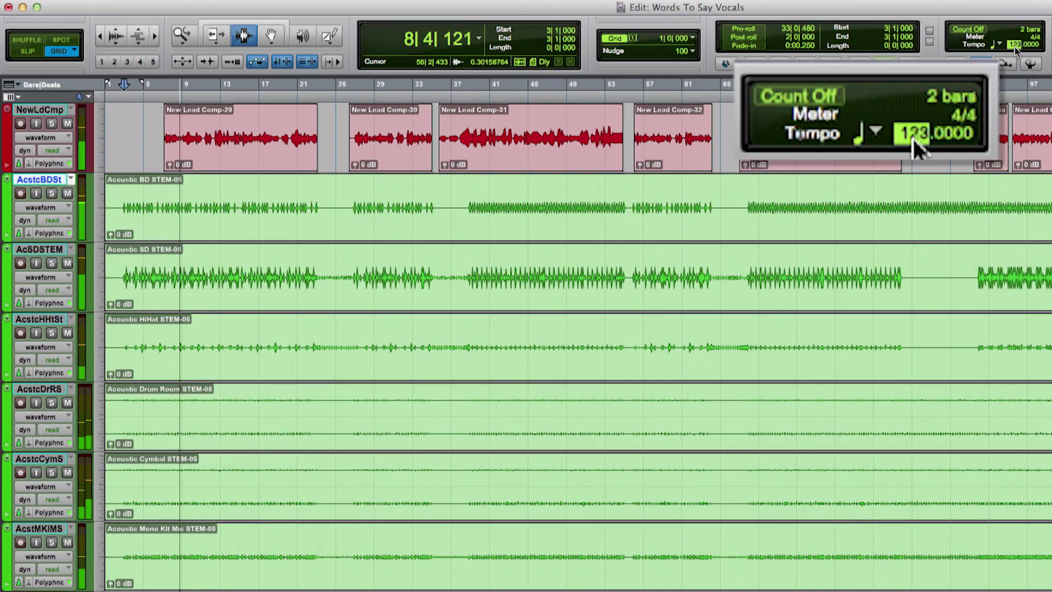
{"action": "key", "text": "Return"}
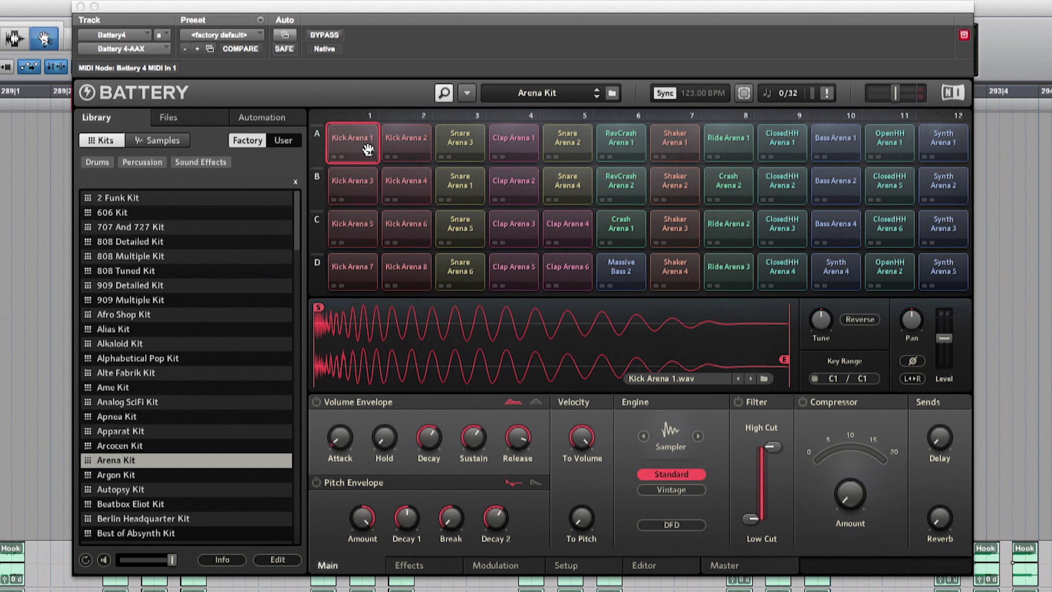
Audition the Kick Arena 2, Snare Arena 3/1/5 and Clap Arena 3/4 pads in Battery 4.
{"action": "left_click", "coordinate": [406, 140]}
{"action": "left_click", "coordinate": [461, 142]}
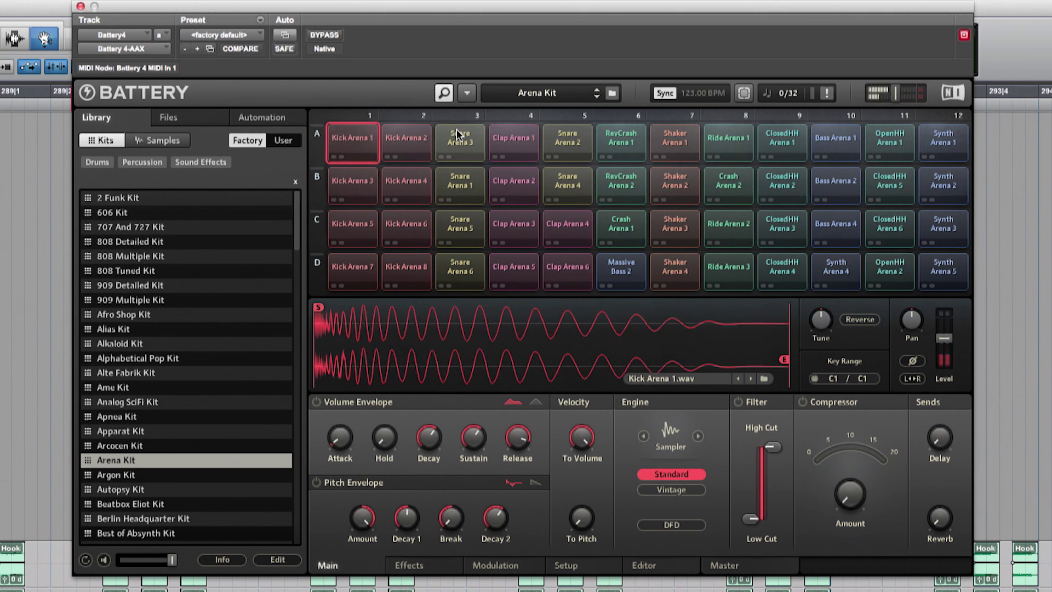
{"action": "left_click", "coordinate": [462, 183]}
{"action": "left_click", "coordinate": [460, 226]}
{"action": "left_click", "coordinate": [514, 226]}
{"action": "left_click", "coordinate": [568, 228]}
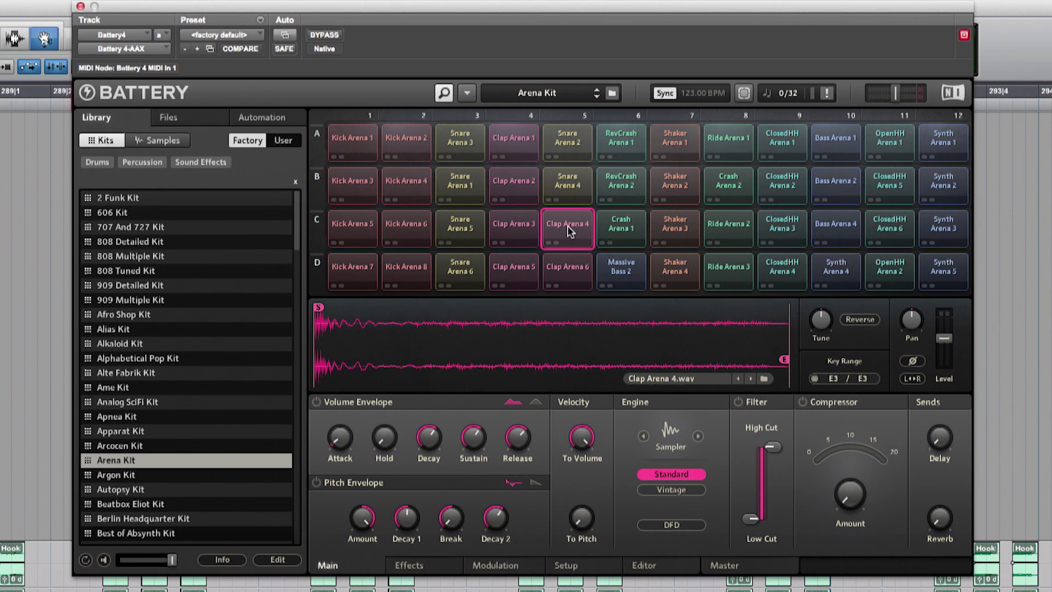
{"action": "left_click", "coordinate": [468, 181]}
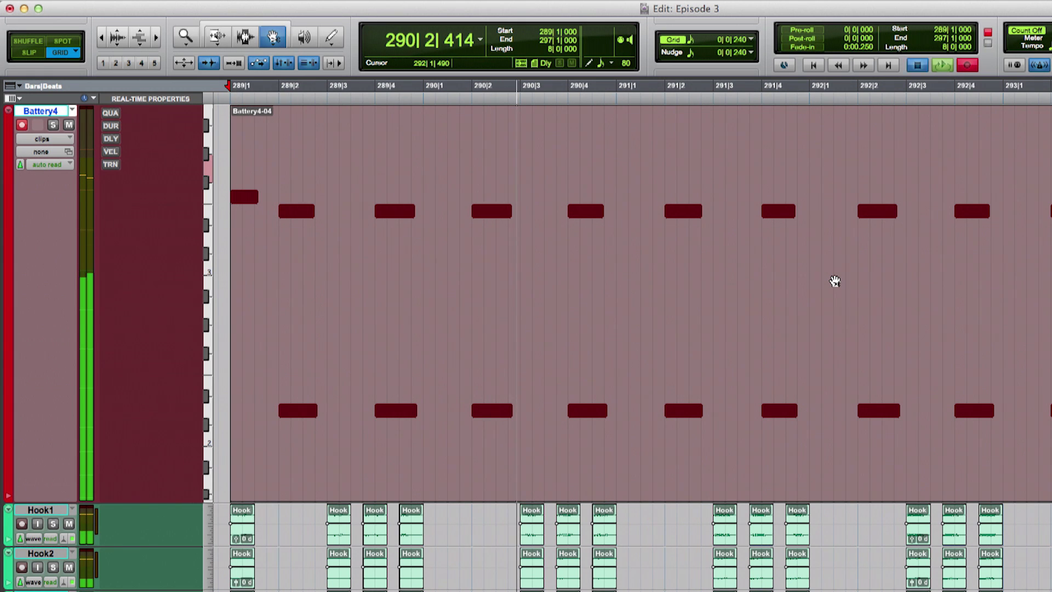
Stop playback and enable real-time quantize on the Battery4 track at 1/8-note resolution.
{"action": "key", "text": "space"}
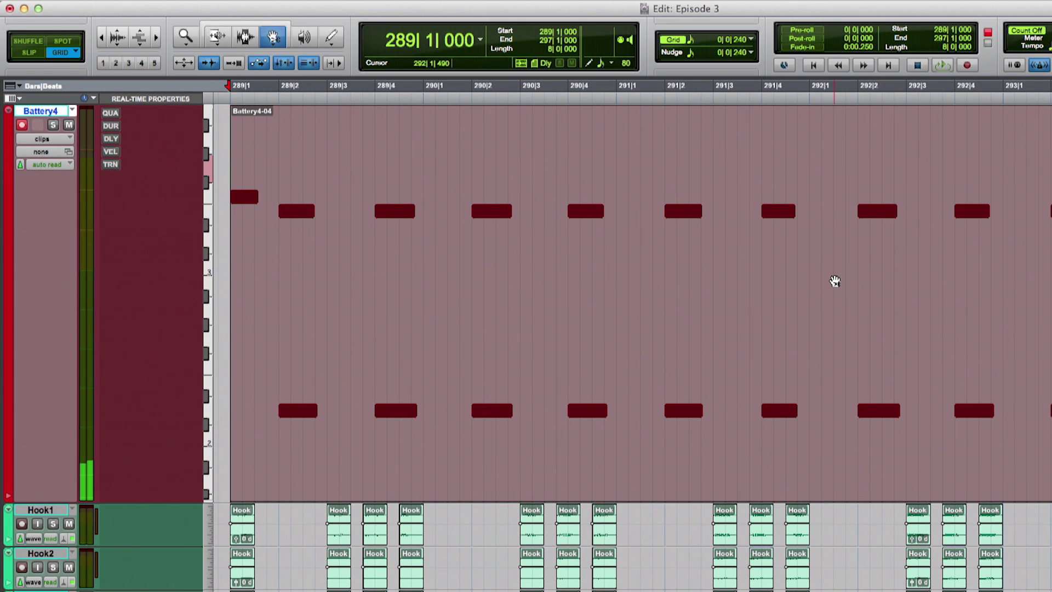
{"action": "key", "text": "alt+4"}
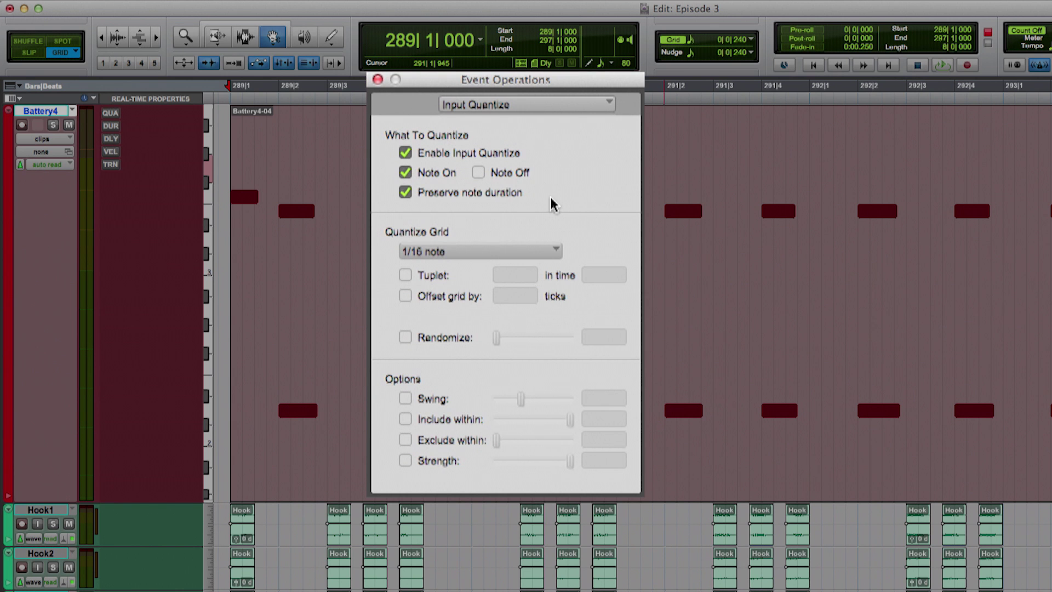
{"action": "key", "text": "alt+4"}
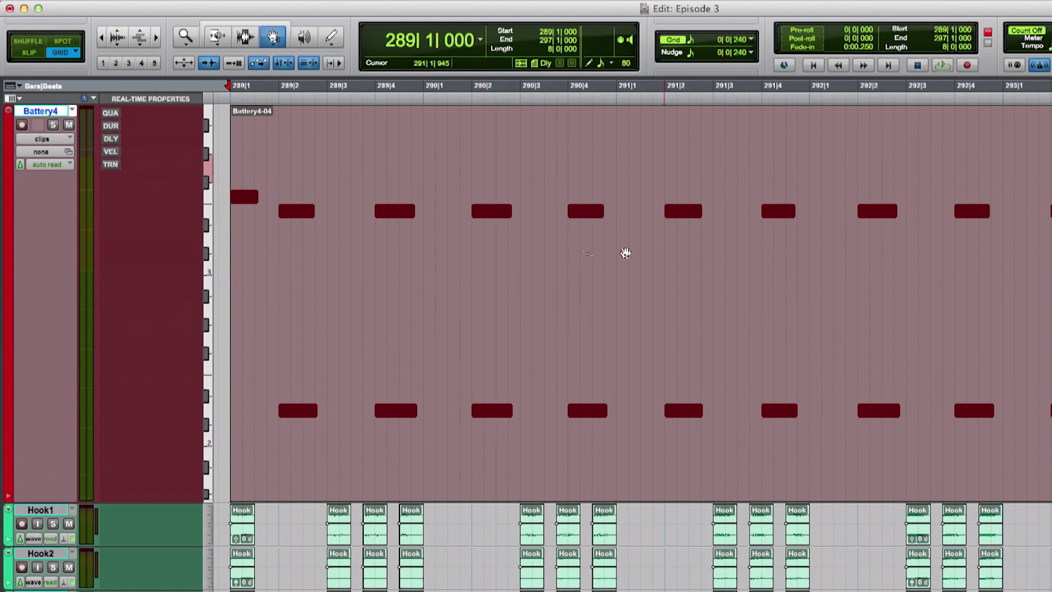
{"action": "left_click", "coordinate": [111, 113]}
{"action": "left_click", "coordinate": [129, 114]}
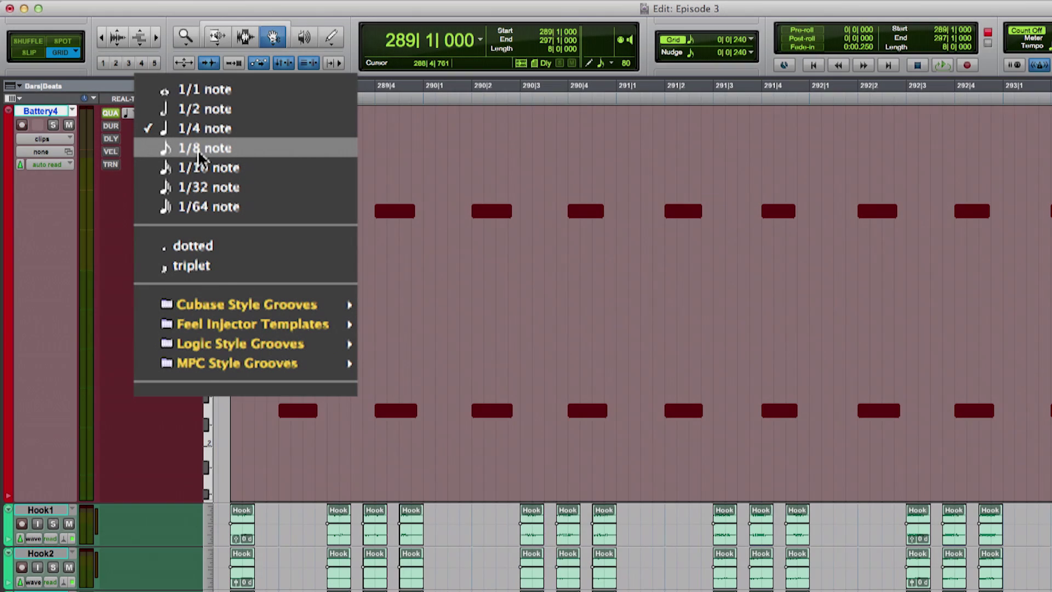
{"action": "left_click", "coordinate": [197, 150]}
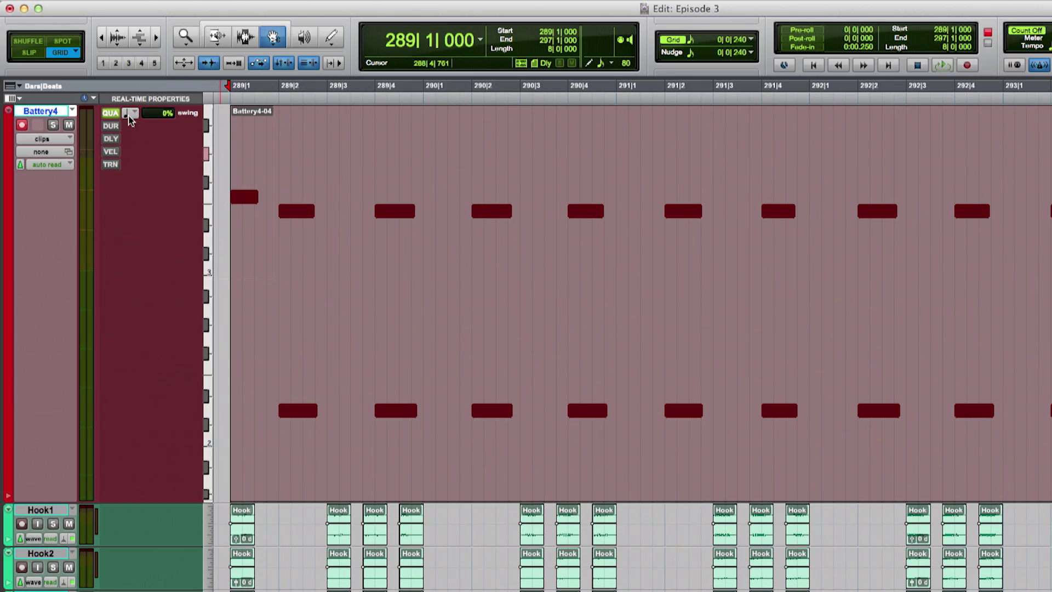
Open the quantize note-value list for the UVI track.
{"action": "left_click", "coordinate": [129, 119]}
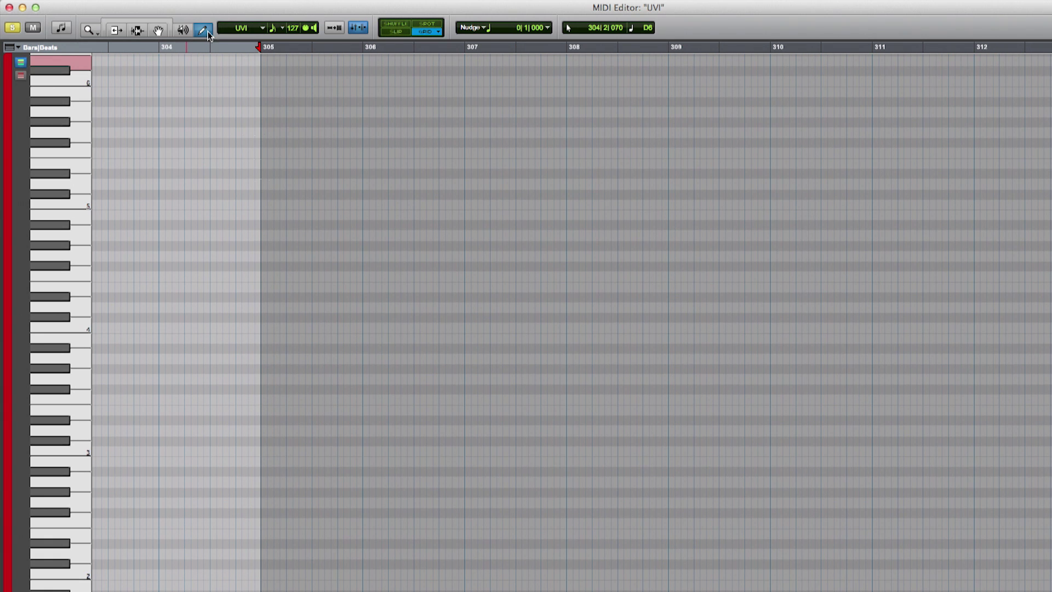
Draw an even line of E4 notes from bar 305 to 309 with the Line pencil, then play them back.
{"action": "left_click", "coordinate": [209, 35]}
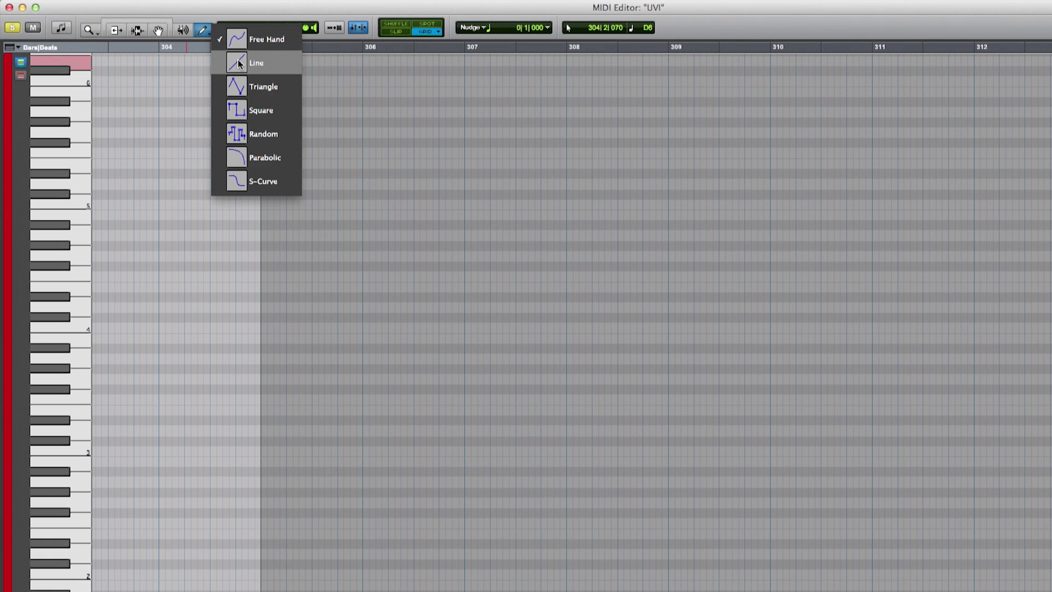
{"action": "left_click", "coordinate": [238, 63]}
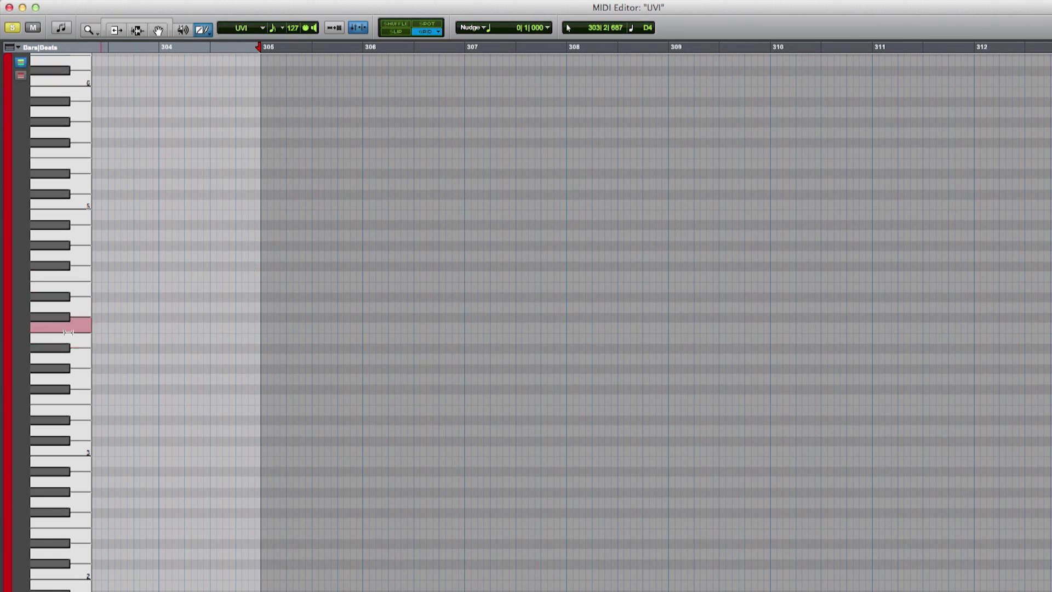
{"action": "left_click", "coordinate": [63, 332]}
{"action": "scroll", "coordinate": [72, 323], "scroll_direction": "down", "scroll_amount": 1}
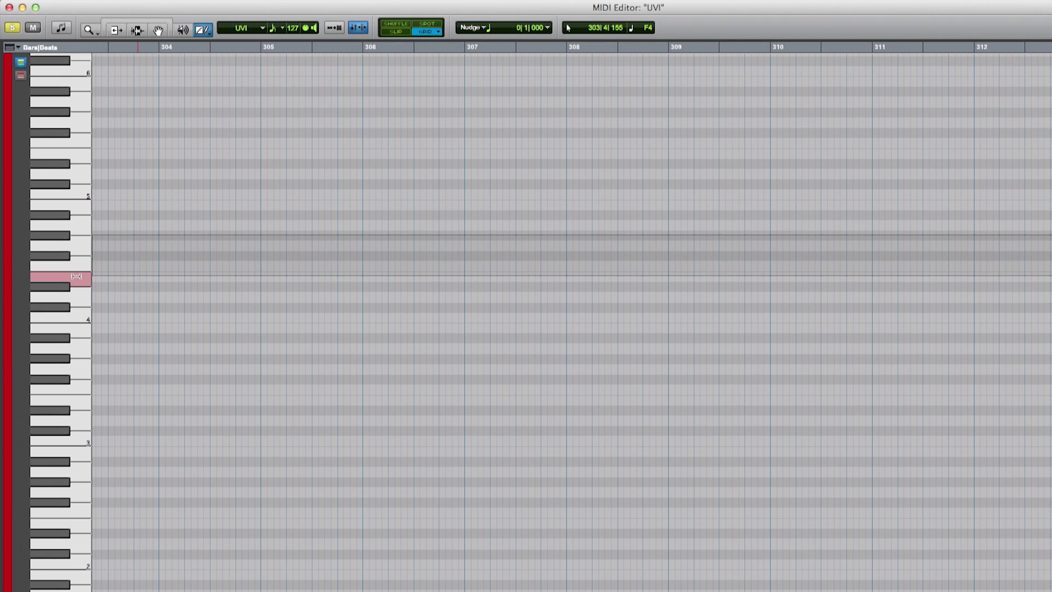
{"action": "left_click_drag", "start_coordinate": [322, 276], "coordinate": [669, 274]}
{"action": "key", "text": "space"}
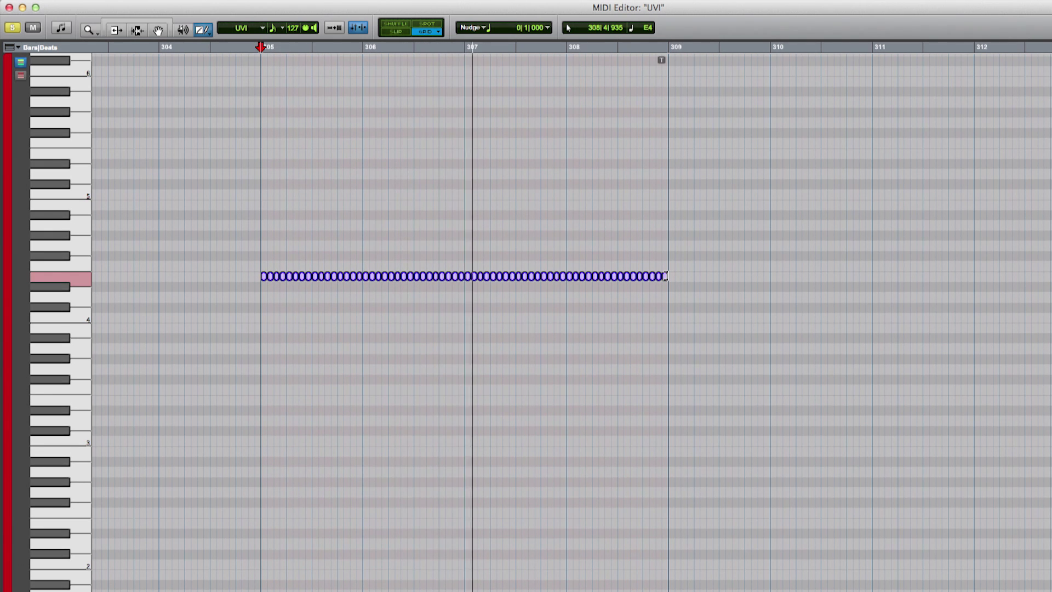
{"action": "key", "text": "space"}
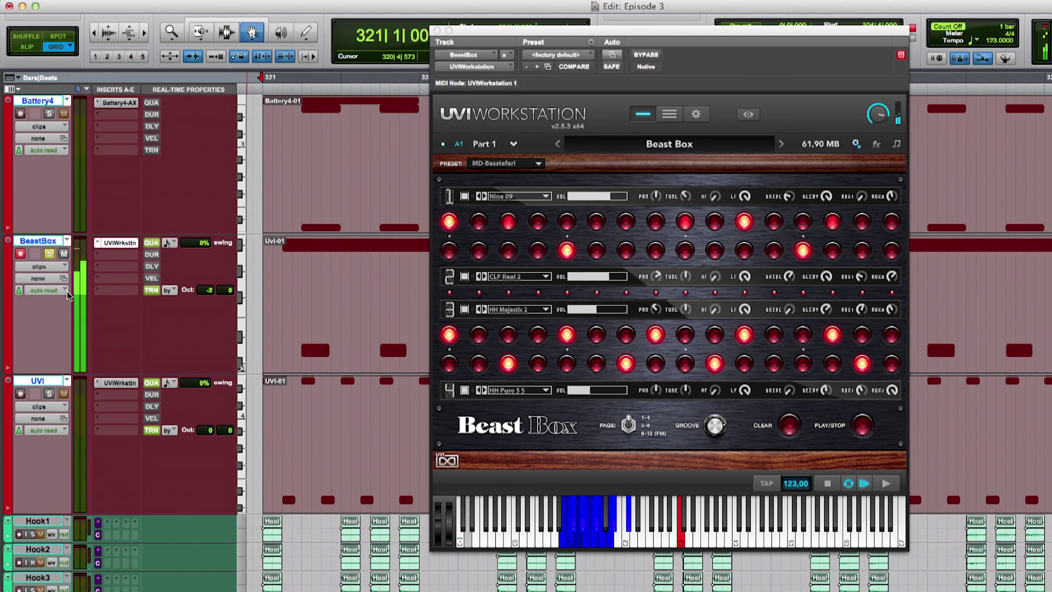
Toggle record-enable on the BeastBox track, close the Beast Box window, and play the combined beat.
{"action": "key", "text": "shift+r"}
{"action": "key", "text": "shift+r"}
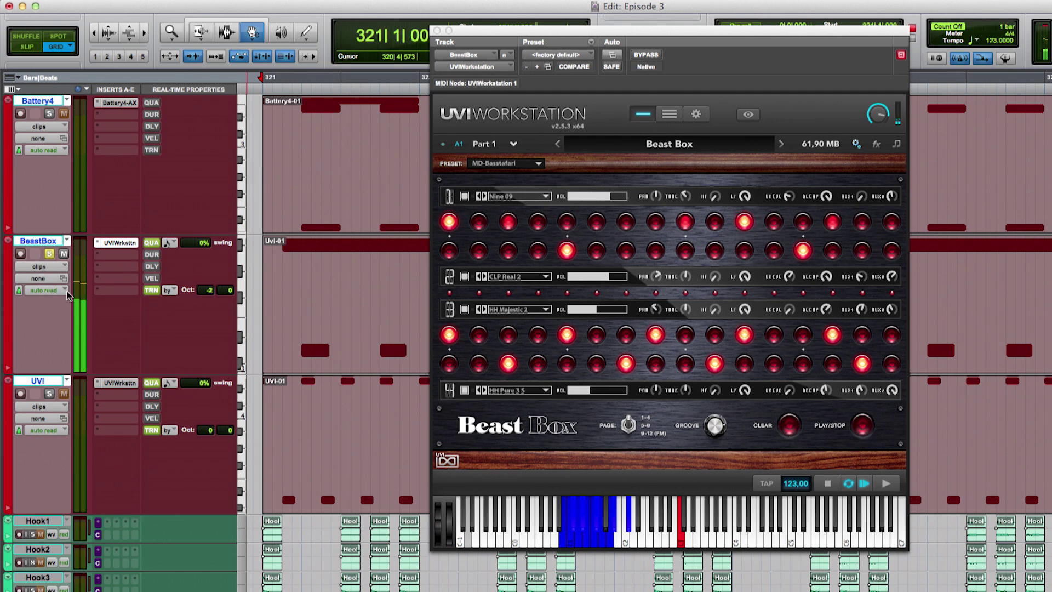
{"action": "key", "text": "shift+r"}
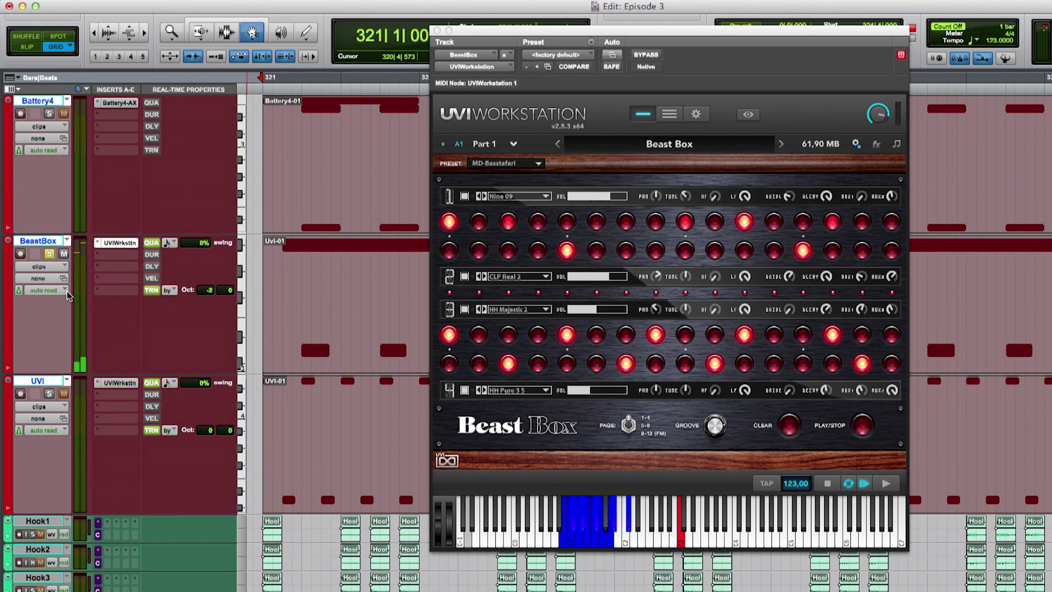
{"action": "key", "text": "super+w"}
{"action": "key", "text": "space"}
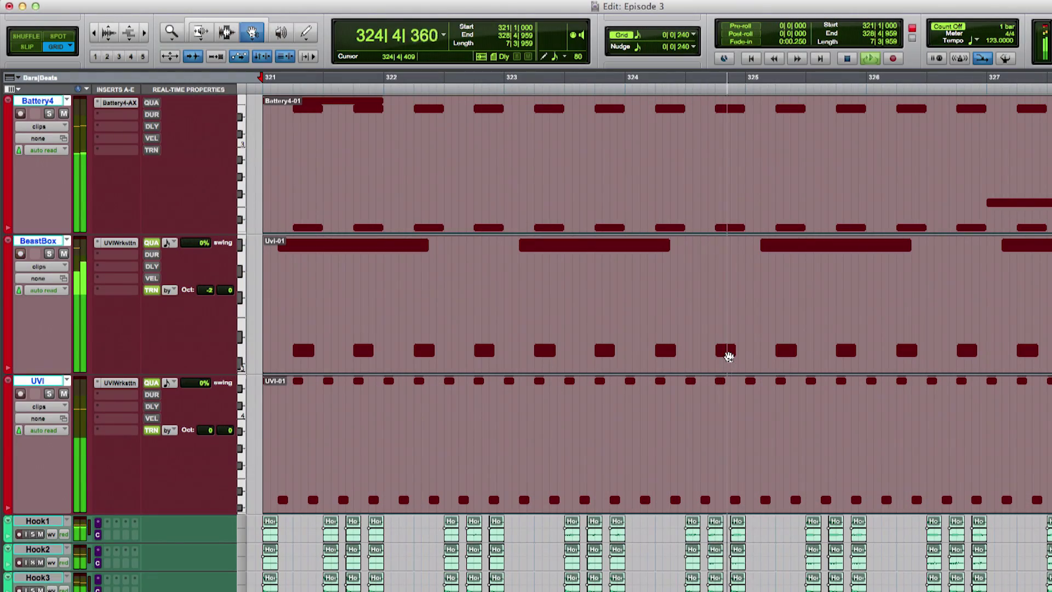
{"action": "key", "text": "space"}
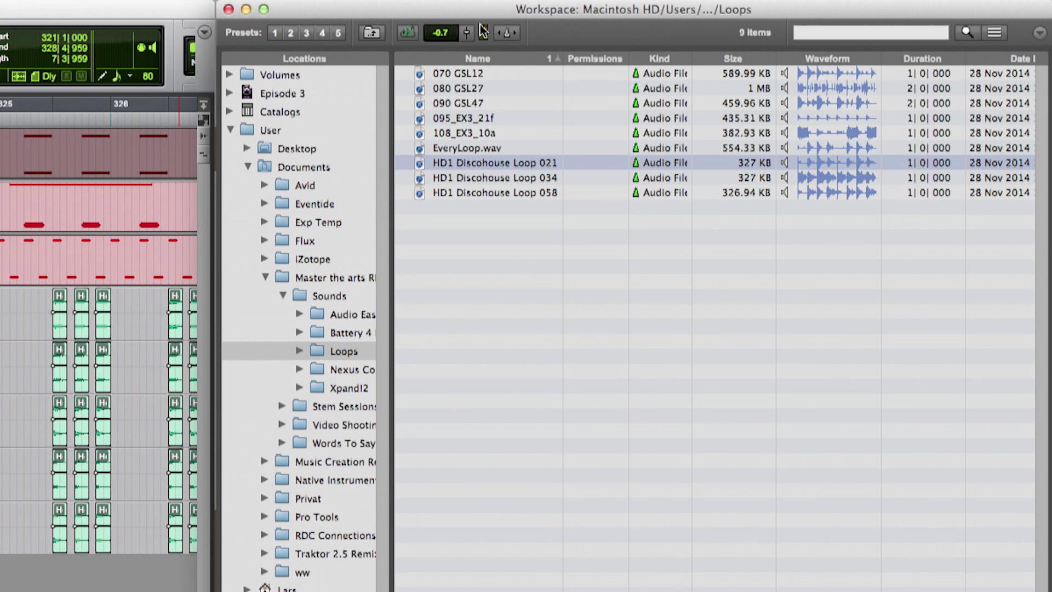
Make loop previews follow session tempo with Polyphonic elastic audio; audition 108_EX3_10a and 090 GSL47 louder.
{"action": "left_click", "coordinate": [508, 34]}
{"action": "left_click", "coordinate": [508, 34]}
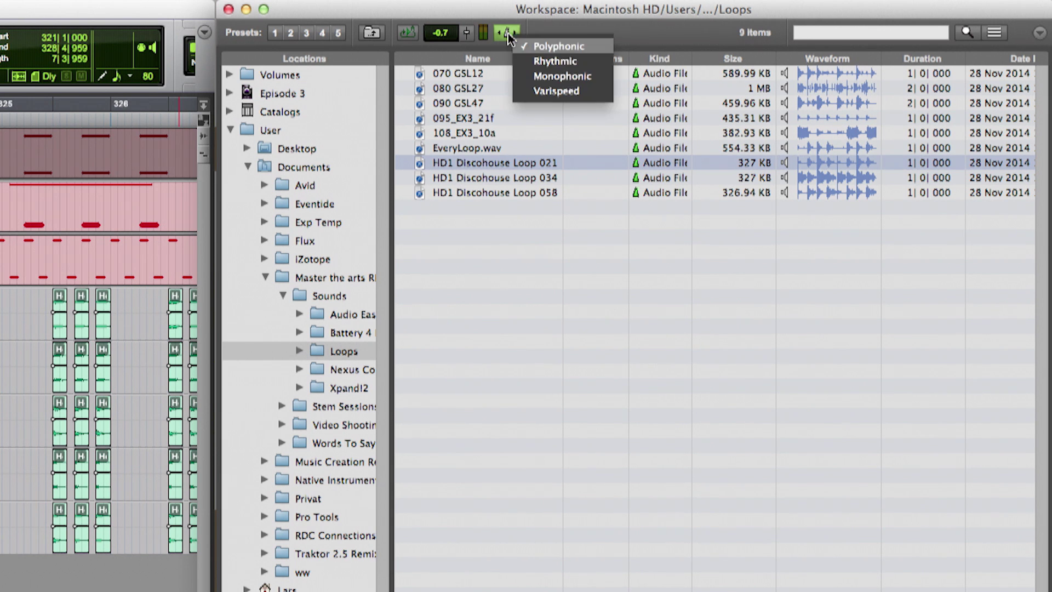
{"action": "left_click", "coordinate": [545, 46]}
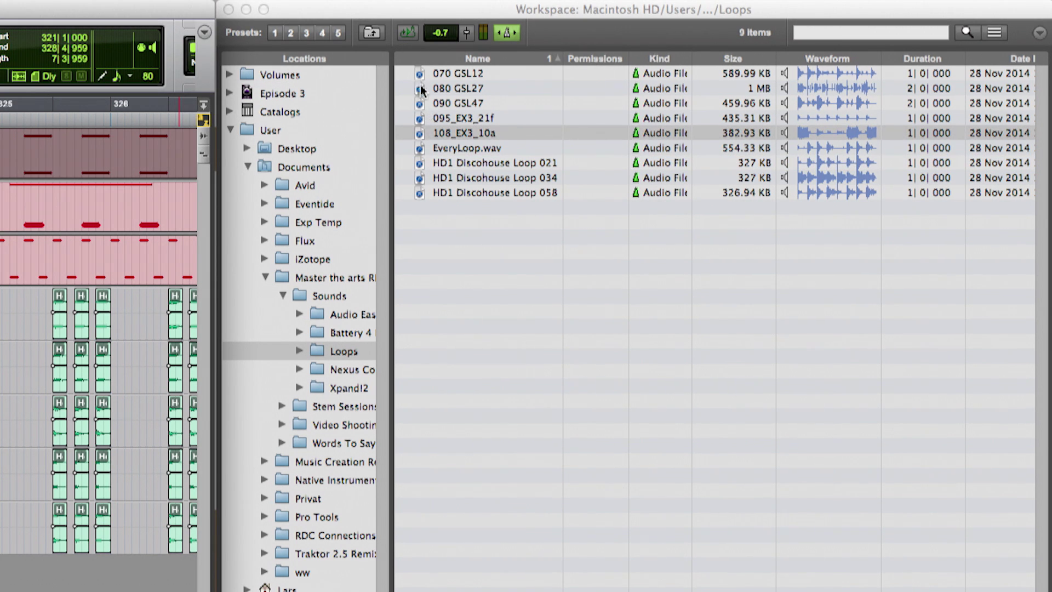
{"action": "left_click", "coordinate": [415, 33]}
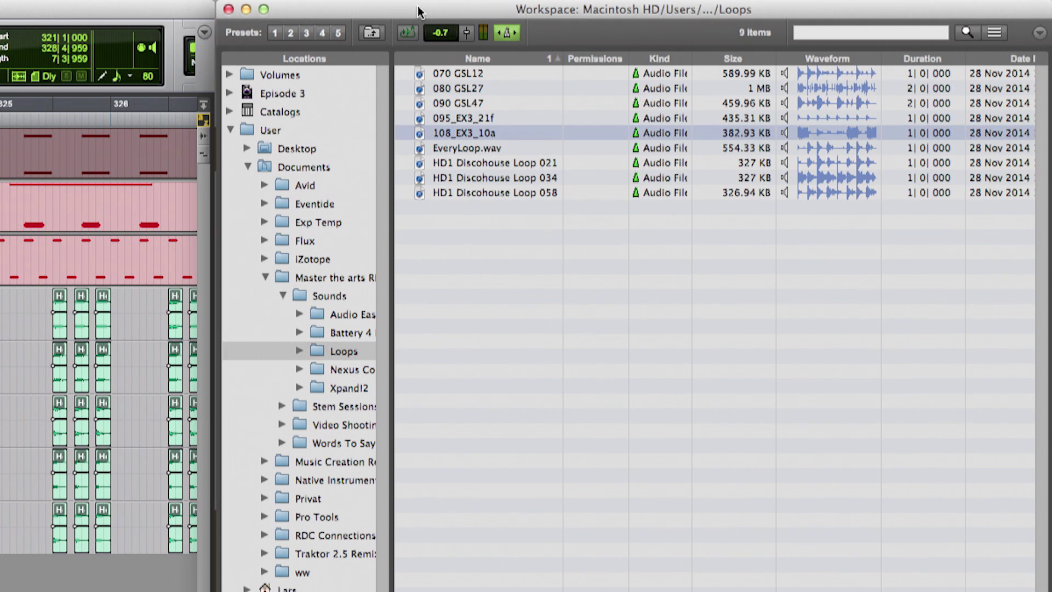
{"action": "left_click", "coordinate": [467, 103]}
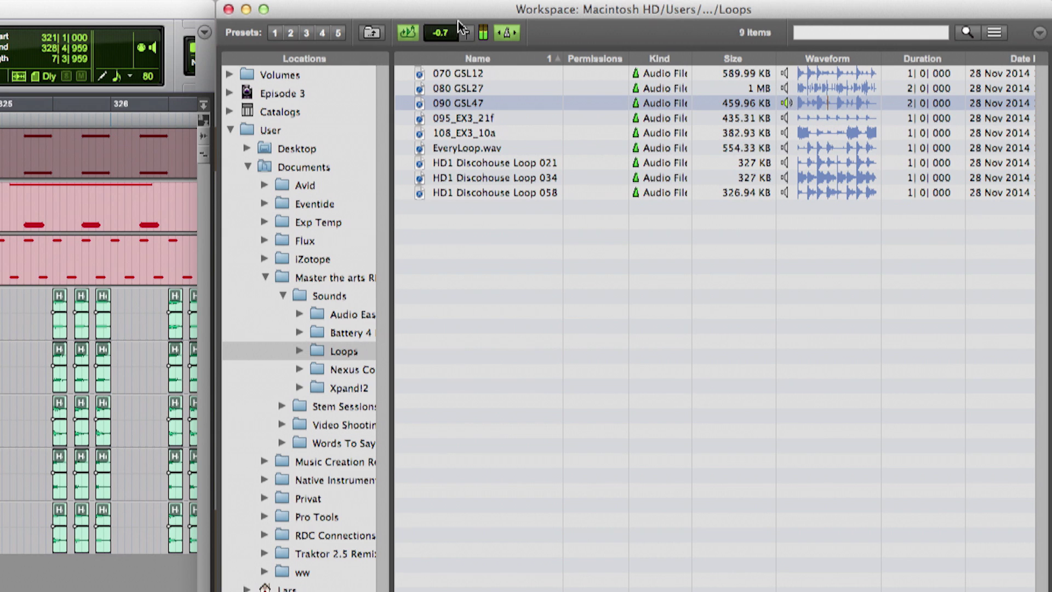
{"action": "left_click_drag", "start_coordinate": [467, 38], "coordinate": [466, 37]}
Audition HD1 Discohouse Loop 021 and 034, then add EveryLoop.wav as a new track at session start.
{"action": "left_click", "coordinate": [459, 163]}
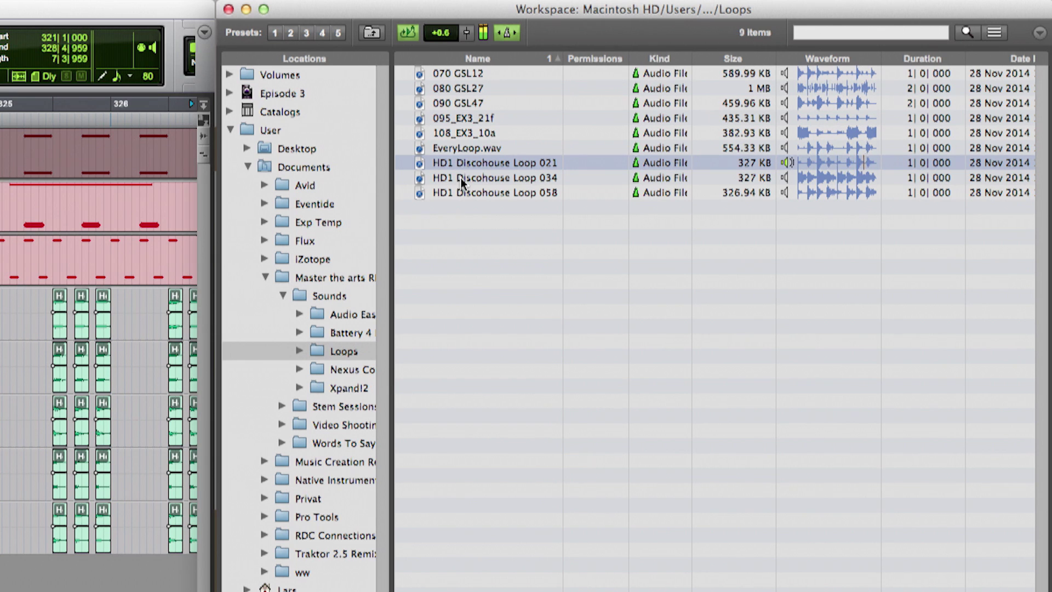
{"action": "left_click", "coordinate": [462, 177]}
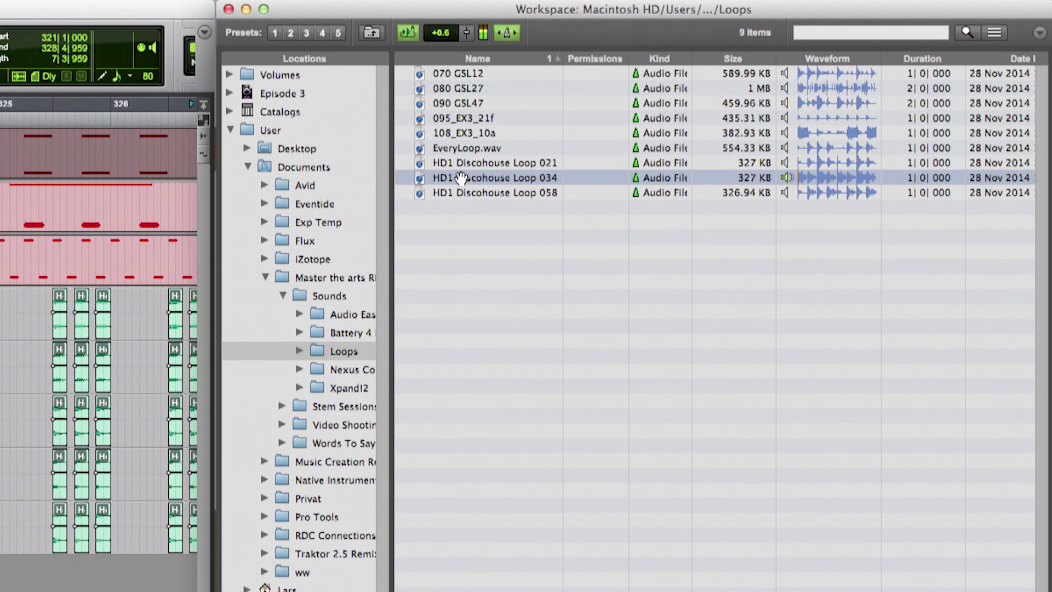
{"action": "left_click", "coordinate": [463, 150]}
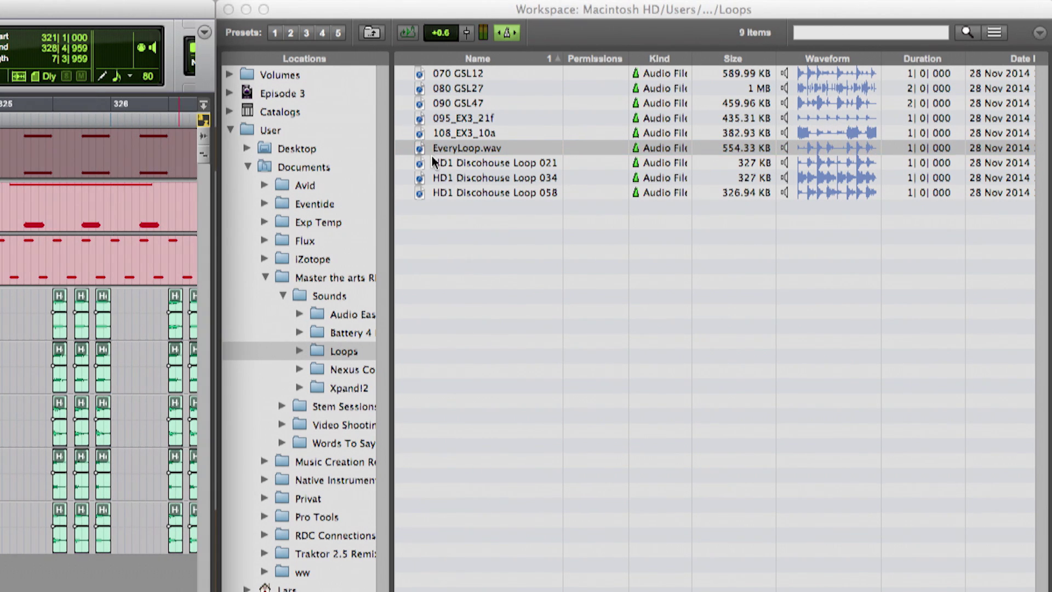
{"action": "left_click_drag", "start_coordinate": [460, 148], "coordinate": [0, 591]}
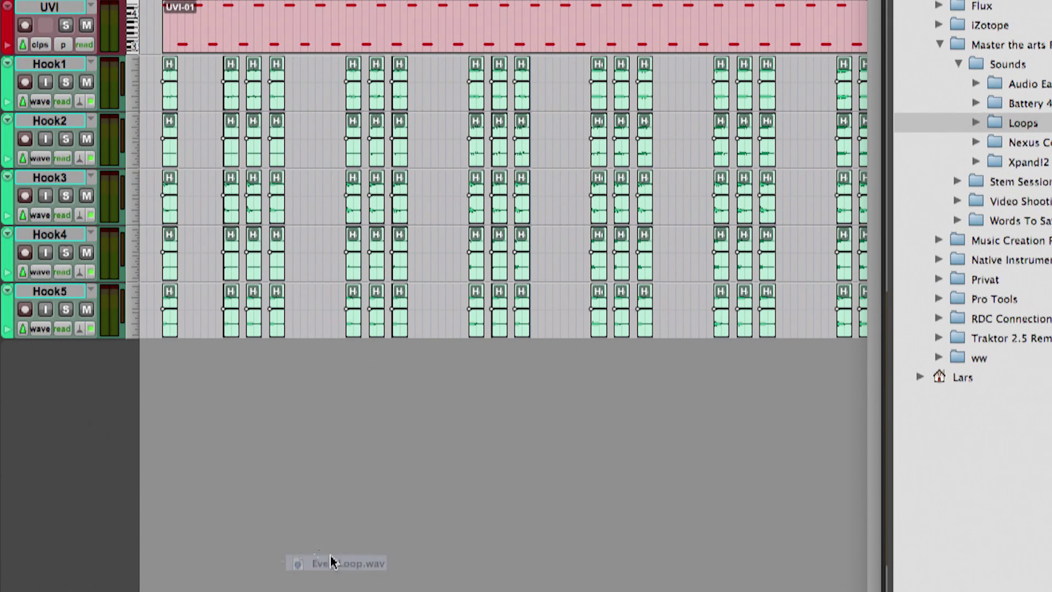
{"action": "left_click_drag", "start_coordinate": [331, 562], "coordinate": [229, 407]}
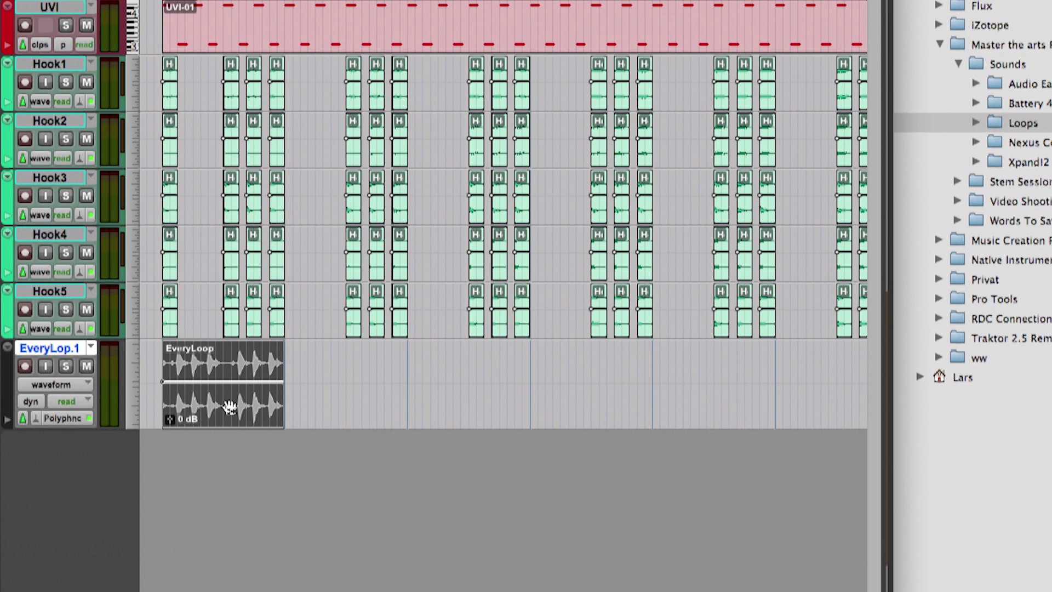
Duplicate the EveryLoop clip, select all copies and play them, switching to Mix and back to Edit.
{"action": "key", "text": "super+d"}
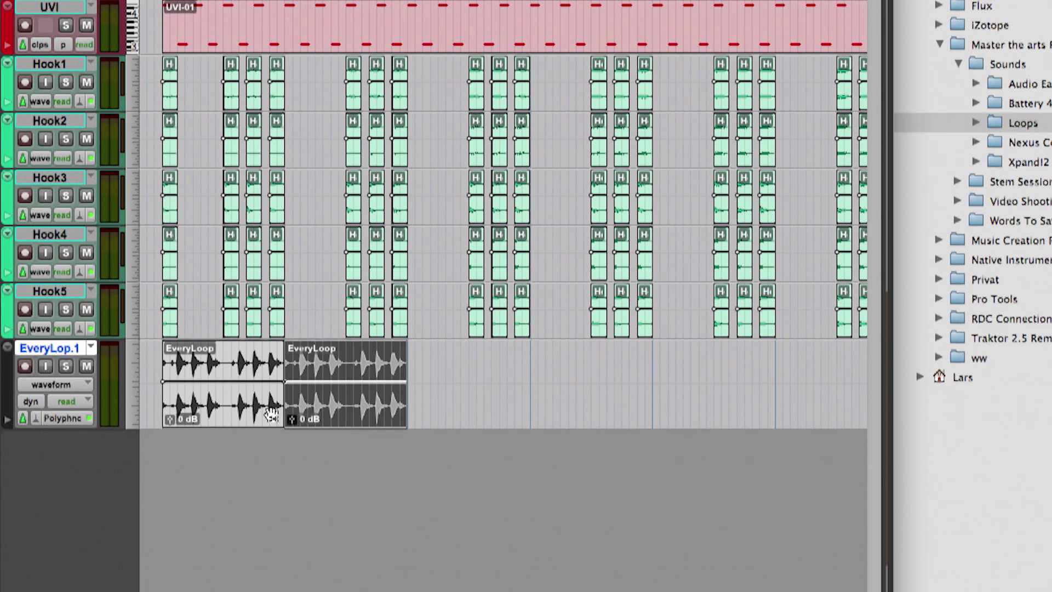
{"action": "key", "text": "super+d"}
{"action": "key", "text": "super+d"}
{"action": "key", "text": "super+d"}
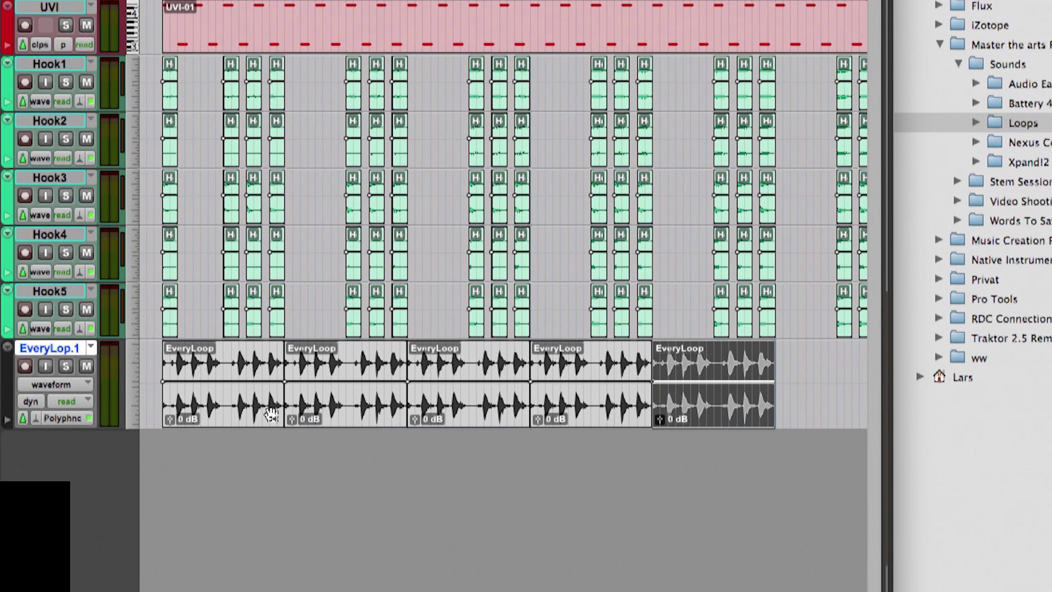
{"action": "left_click", "coordinate": [245, 413], "text": "shift"}
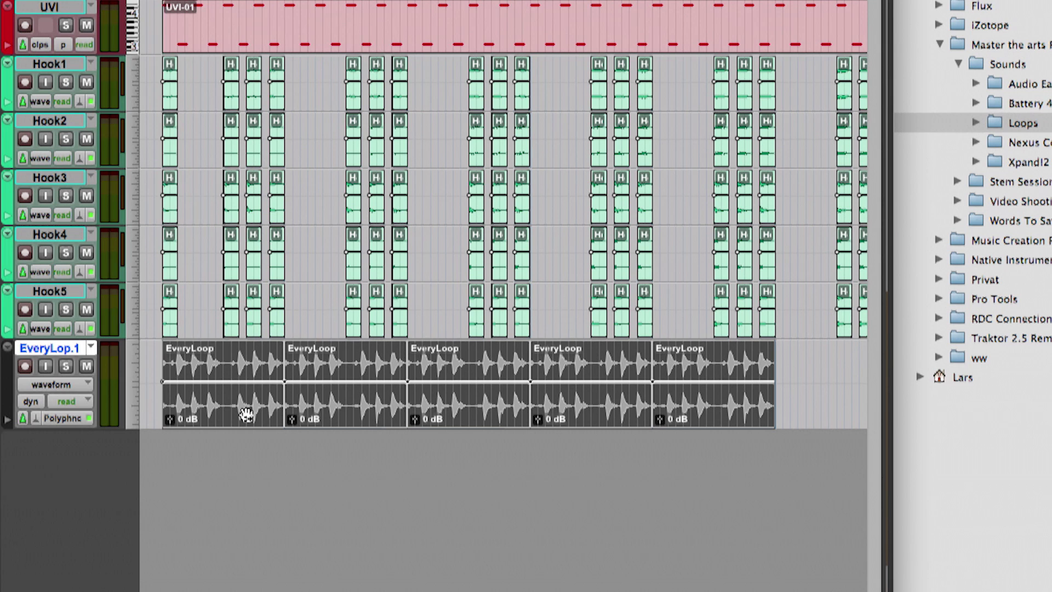
{"action": "key", "text": "space"}
{"action": "key", "text": "super+equal"}
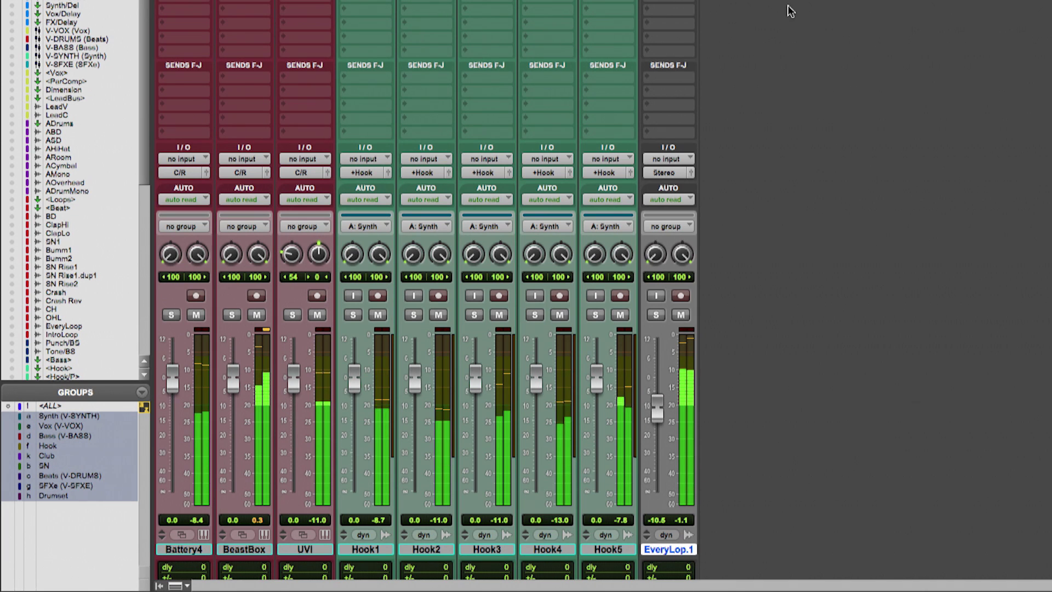
{"action": "key", "text": "super+equal"}
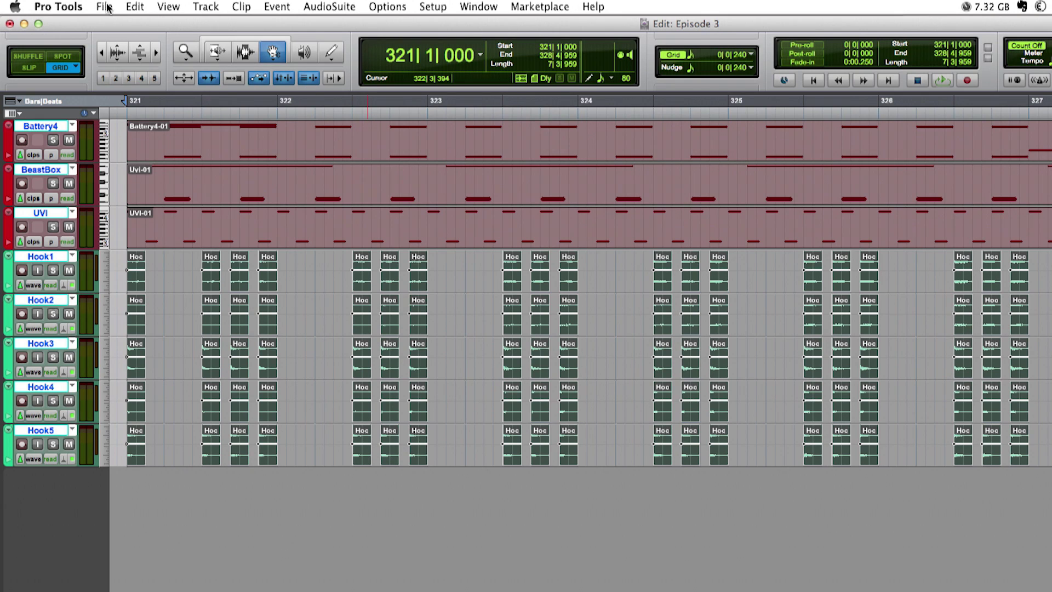
Import the BD track from Recent Production.ptx as a new track via Import Session Data.
{"action": "left_click", "coordinate": [107, 8]}
{"action": "mouse_move", "coordinate": [140, 197]}
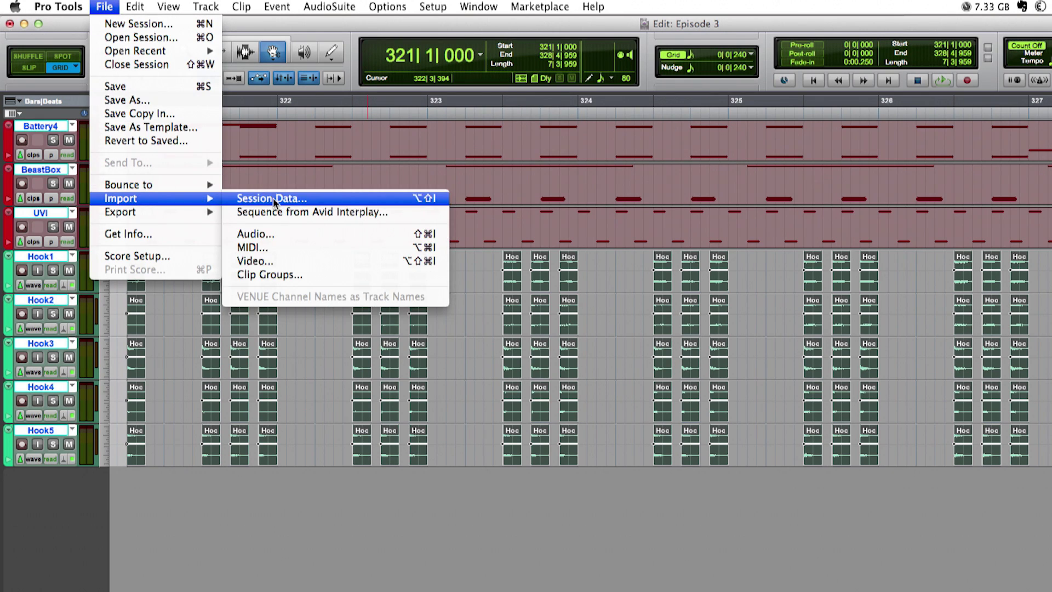
{"action": "left_click", "coordinate": [272, 199]}
{"action": "double_click", "coordinate": [558, 206]}
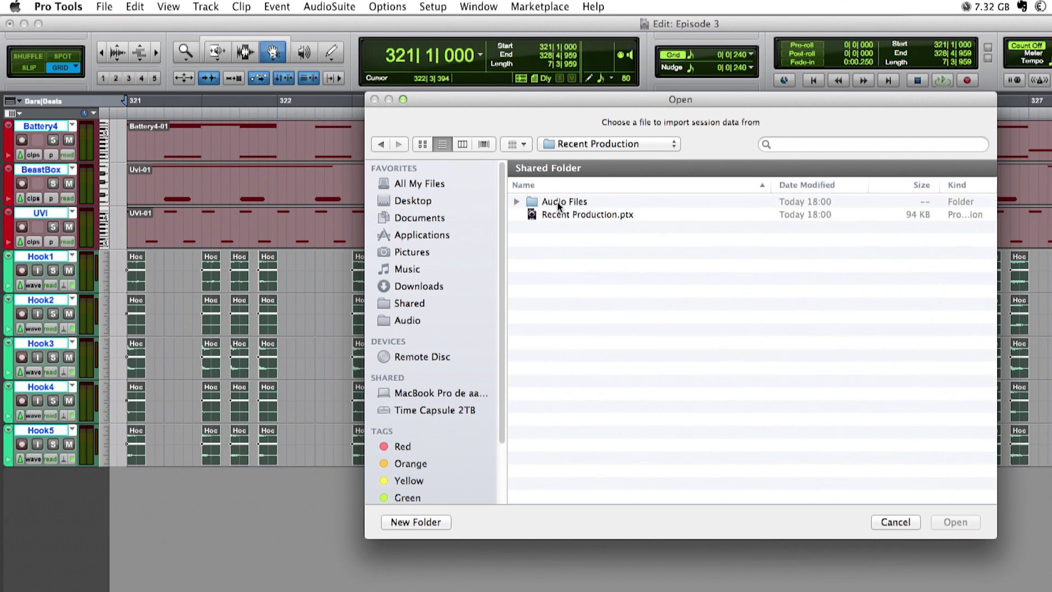
{"action": "double_click", "coordinate": [579, 213]}
{"action": "left_click", "coordinate": [563, 344]}
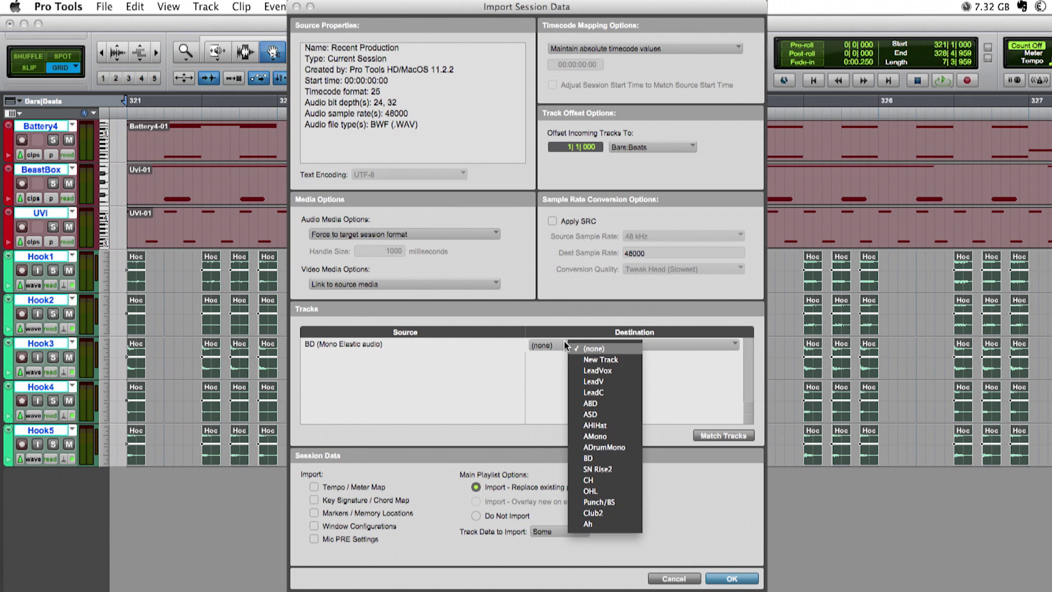
{"action": "left_click", "coordinate": [596, 363]}
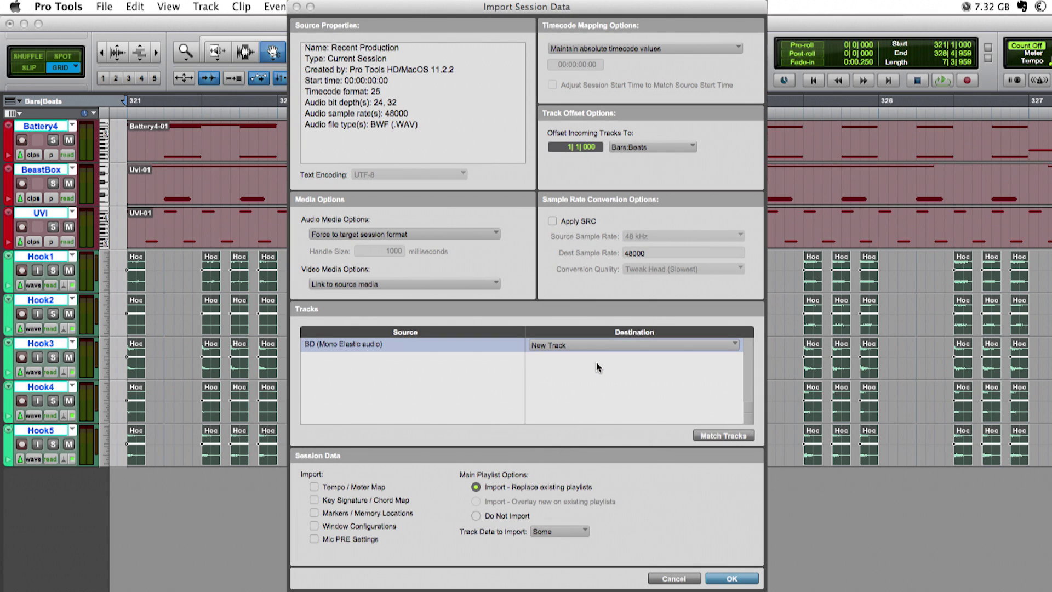
{"action": "left_click", "coordinate": [740, 583]}
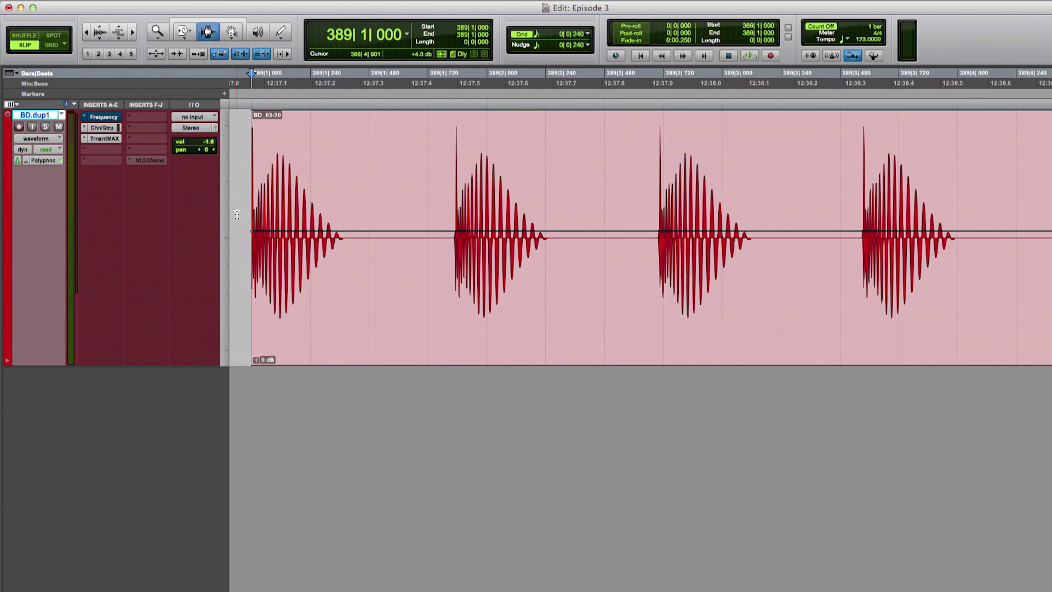
Trim the BD clip to its first kick using Tab to Transients and consolidate it to one beat.
{"action": "left_click", "coordinate": [177, 55]}
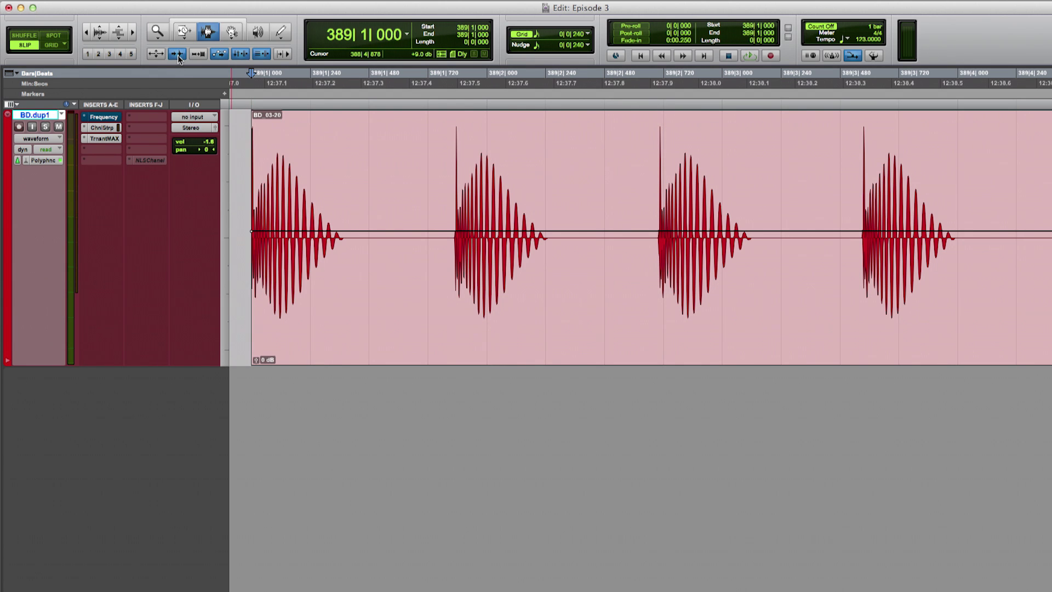
{"action": "key", "text": "shift+Tab"}
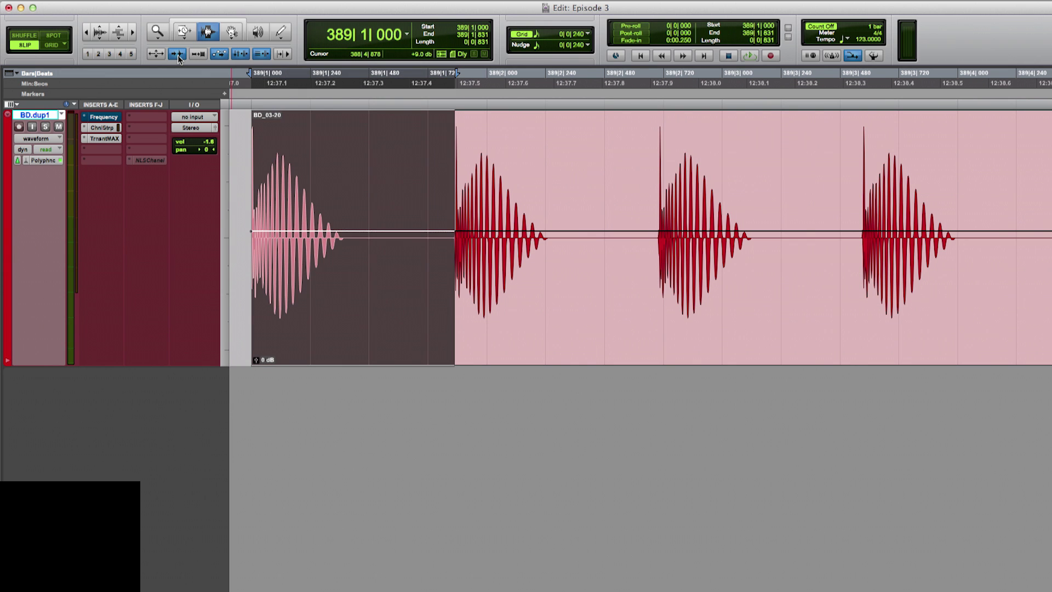
{"action": "key", "text": "super+t"}
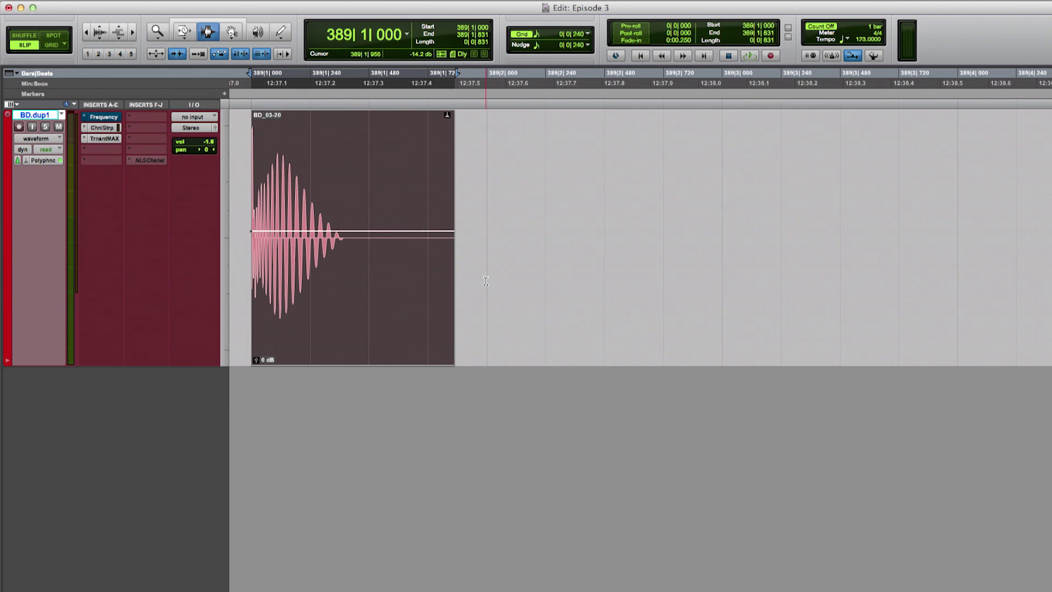
{"action": "key", "text": "F4"}
{"action": "left_click", "coordinate": [486, 281], "text": "shift"}
{"action": "key", "text": "alt+shift+3"}
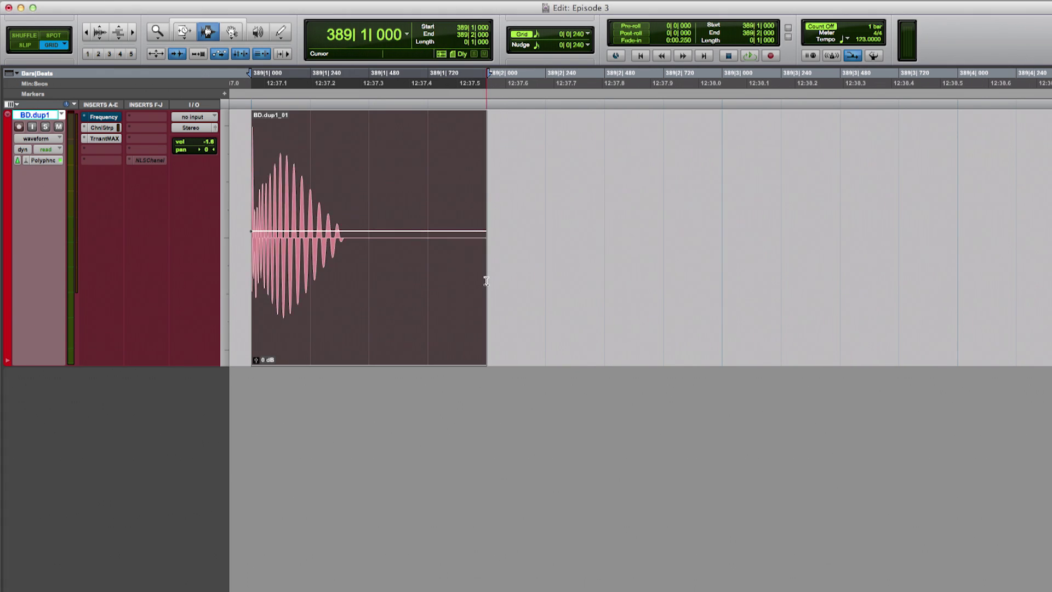
Repeat the kick clip to four hits and consolidate them into a single clip.
{"action": "key", "text": "super+bracketleft"}
{"action": "key", "text": "super+d"}
{"action": "key", "text": "super+d"}
{"action": "key", "text": "super+bracketleft"}
{"action": "key", "text": "super+d"}
{"action": "triple_click", "coordinate": [612, 345]}
{"action": "key", "text": "alt+shift+3"}
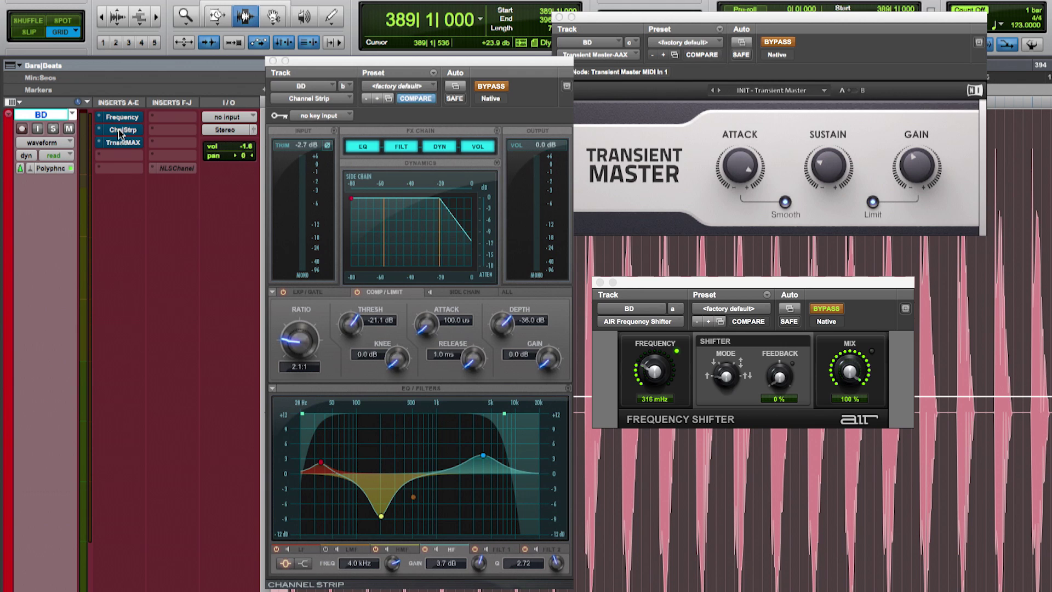
Take the ChnlStrp and TrnsntMAX inserts on the BD kick out of bypass while auditioning playback.
{"action": "key", "text": "ctrl+alt+super+w"}
{"action": "key", "text": "space"}
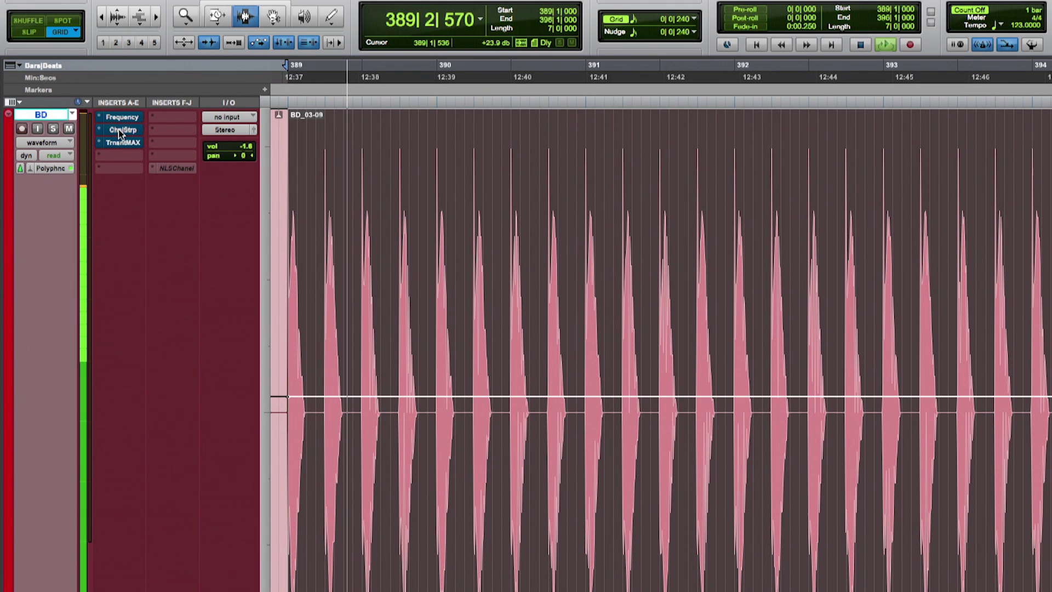
{"action": "left_click", "coordinate": [121, 130]}
{"action": "left_click", "coordinate": [689, 65]}
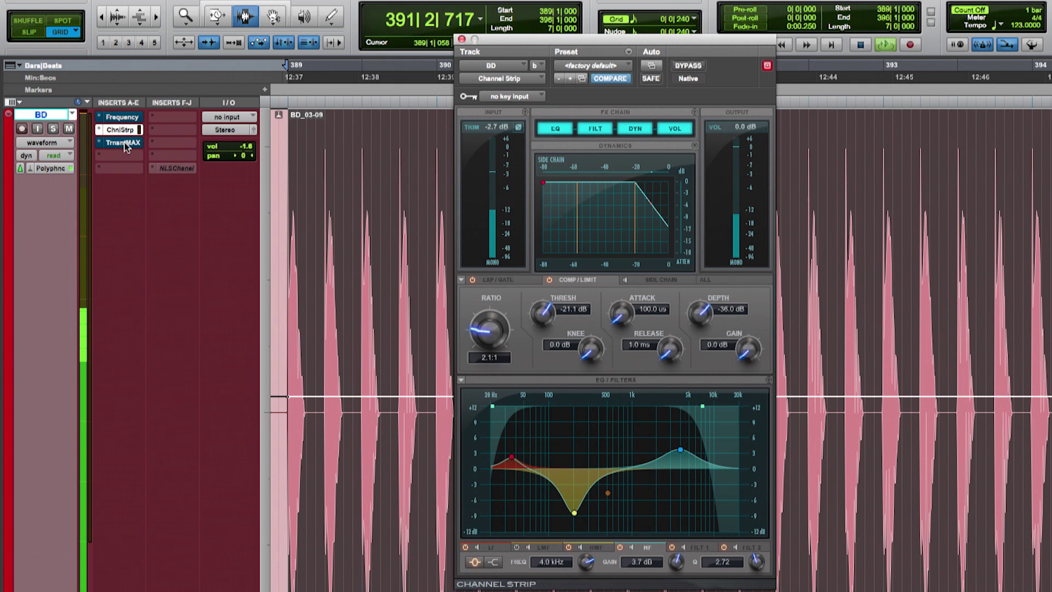
{"action": "left_click", "coordinate": [534, 65]}
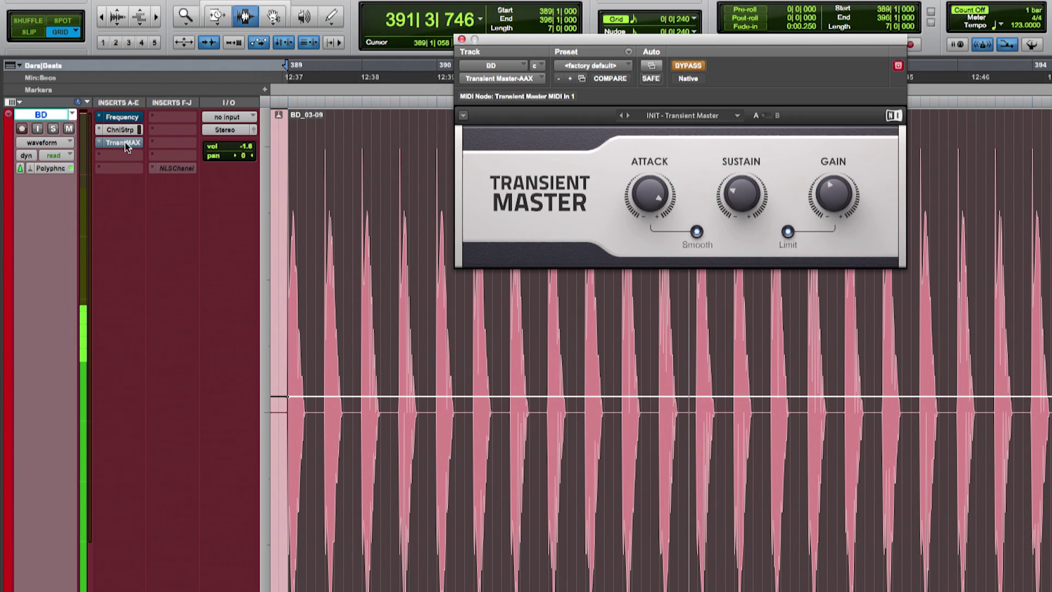
{"action": "left_click", "coordinate": [689, 65]}
{"action": "key", "text": "space"}
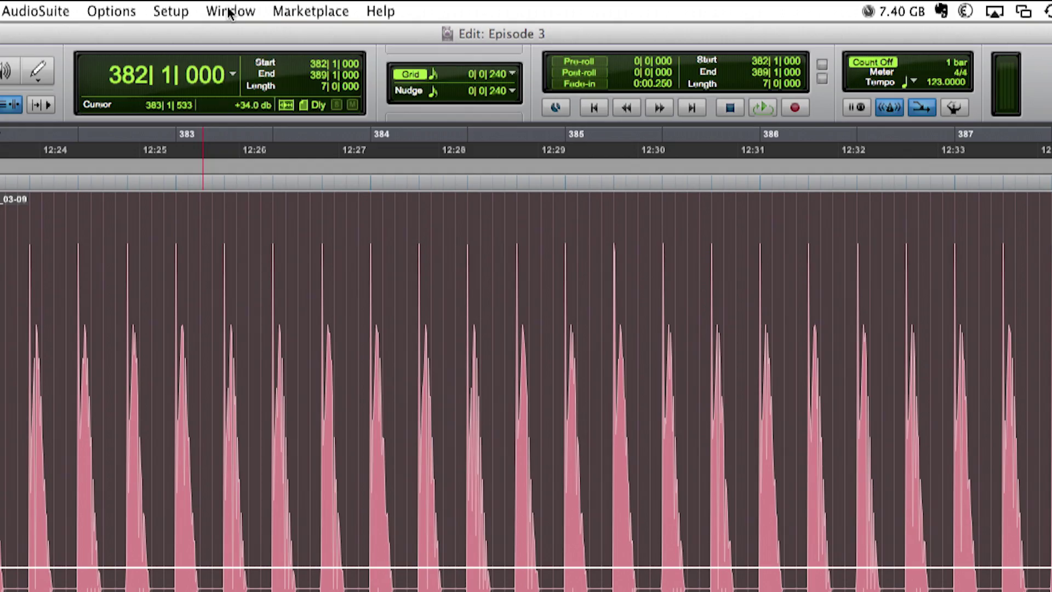
{"action": "left_click", "coordinate": [230, 11]}
Render the 'lo cut' EQ3 high-pass at about 400 Hz on the kick clip and raise its clip gain 5.4 dB.
{"action": "mouse_move", "coordinate": [300, 33]}
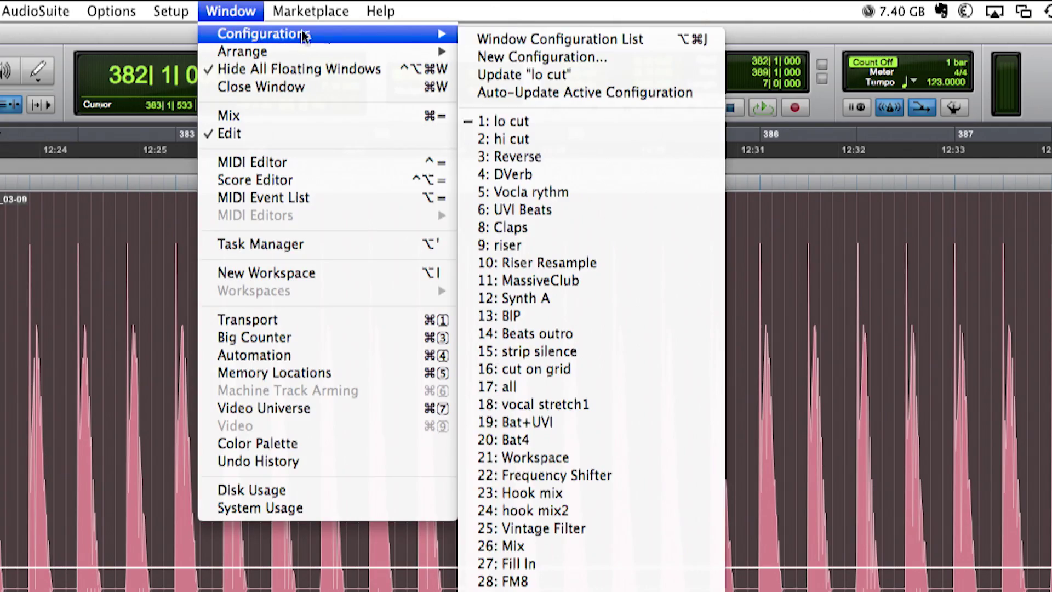
{"action": "left_click", "coordinate": [505, 39]}
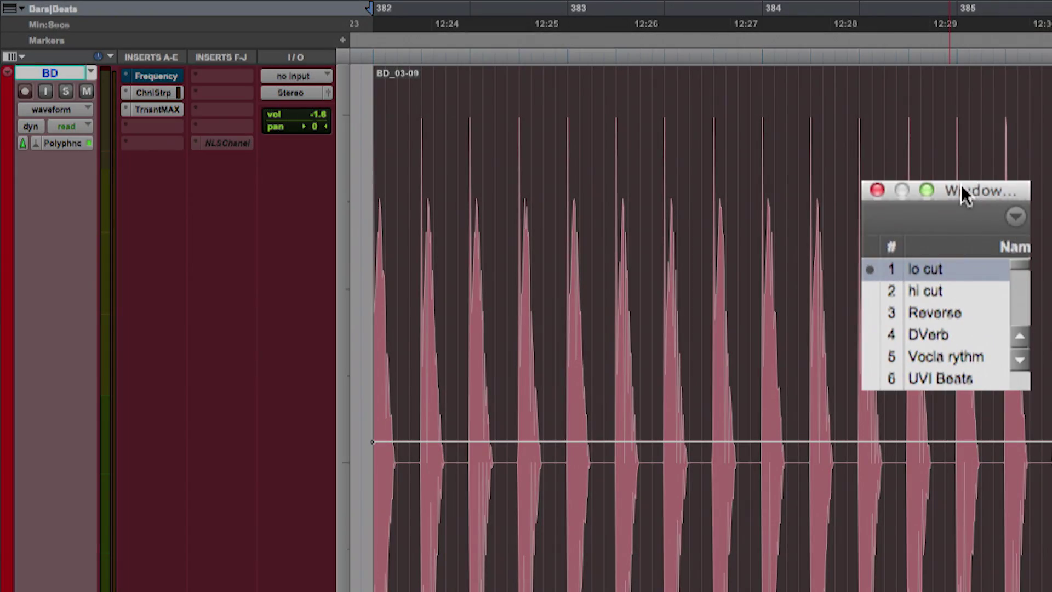
{"action": "left_click", "coordinate": [924, 270]}
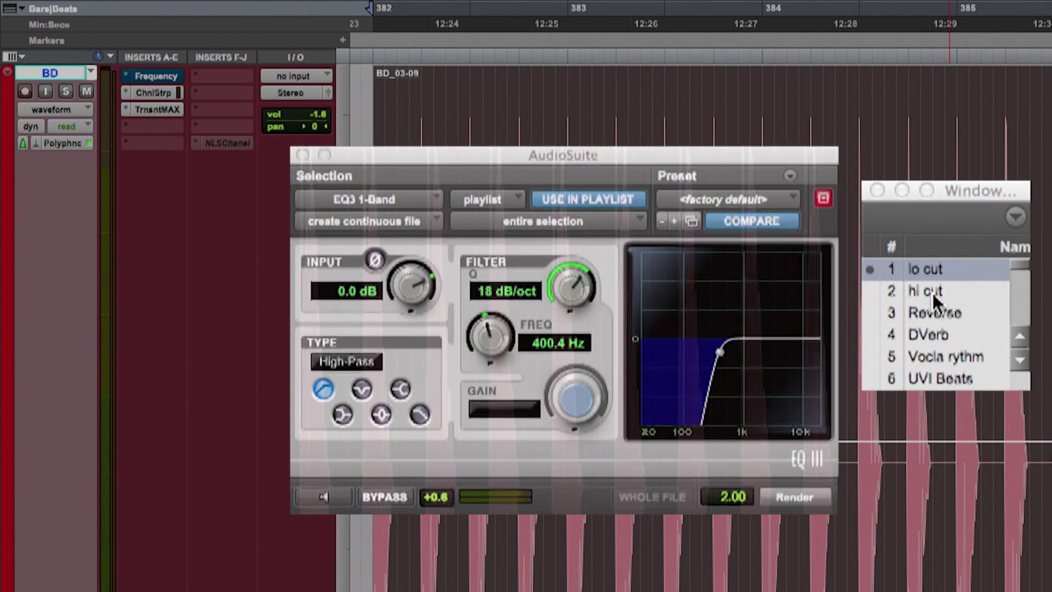
{"action": "left_click", "coordinate": [931, 292]}
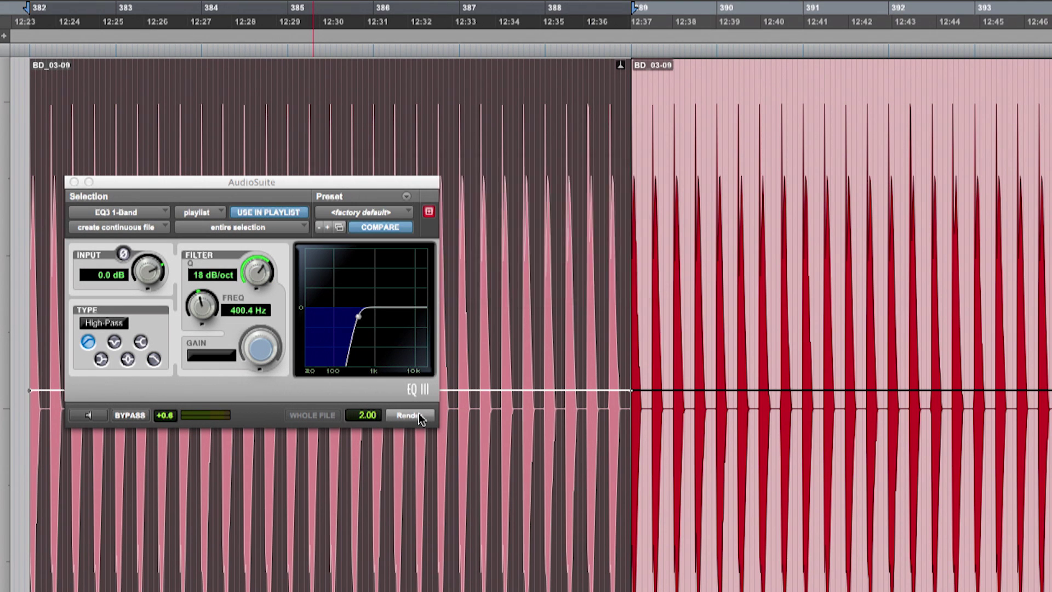
{"action": "left_click", "coordinate": [419, 415]}
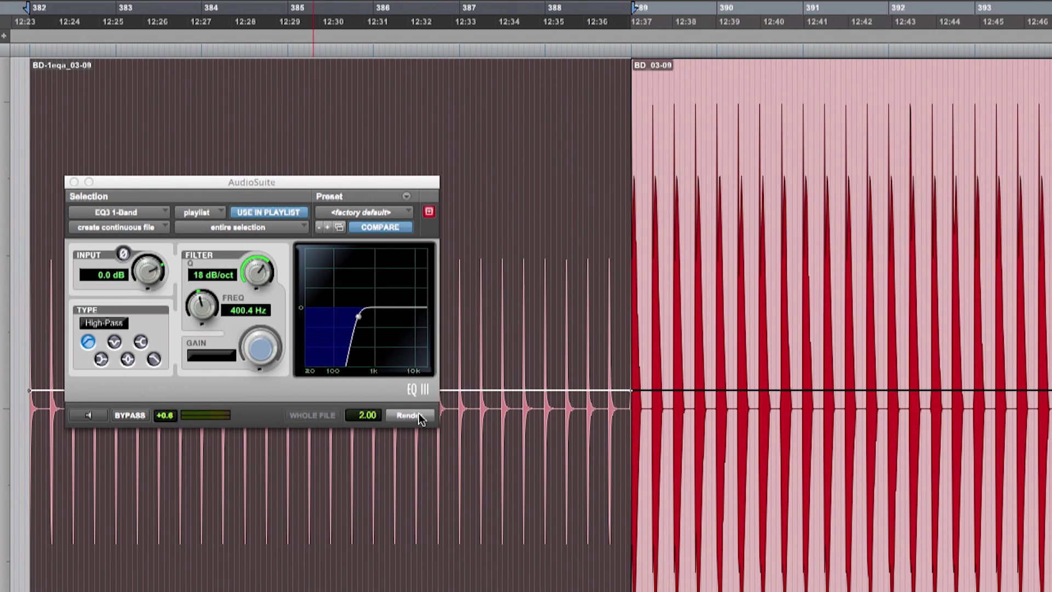
{"action": "left_click", "coordinate": [74, 181]}
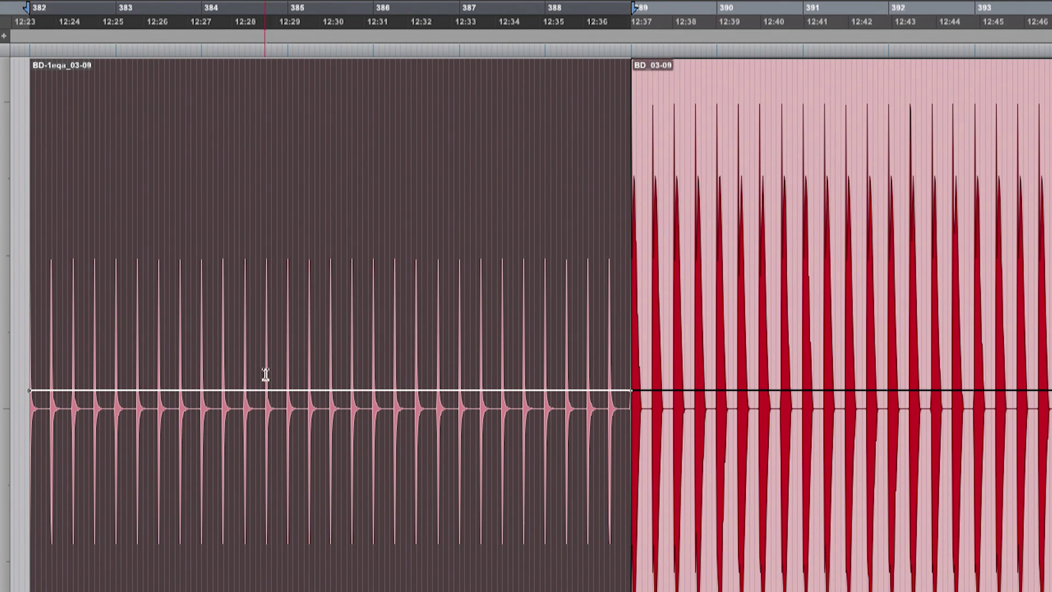
{"action": "left_click_drag", "start_coordinate": [267, 385], "coordinate": [270, 330]}
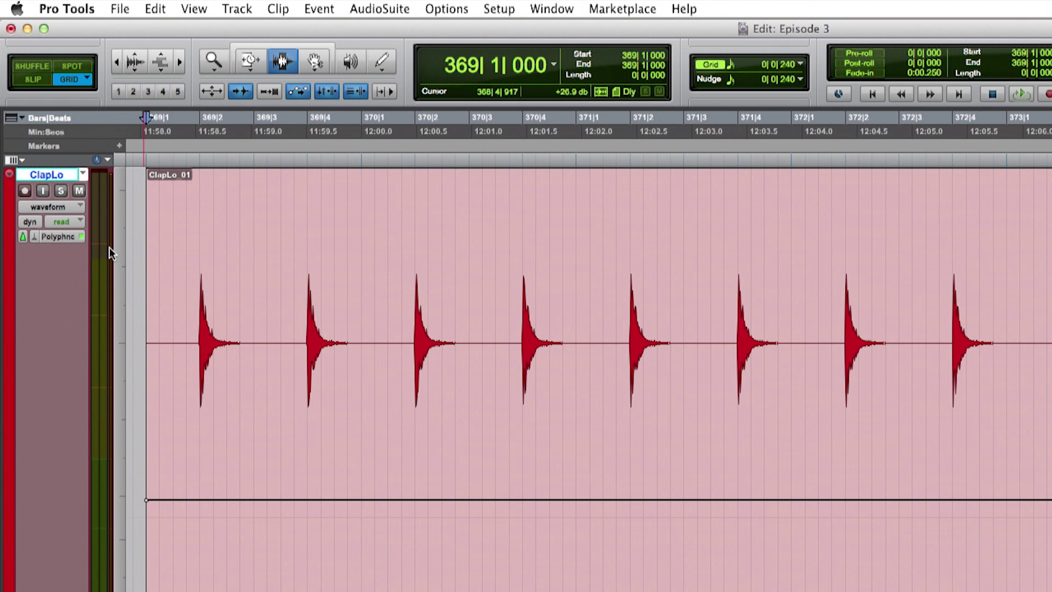
Recall the DVerb setup and set 147 ms pre-delay, 201 ms decay, fully wet mix, 6.14 kHz high cut.
{"action": "key", "text": "space"}
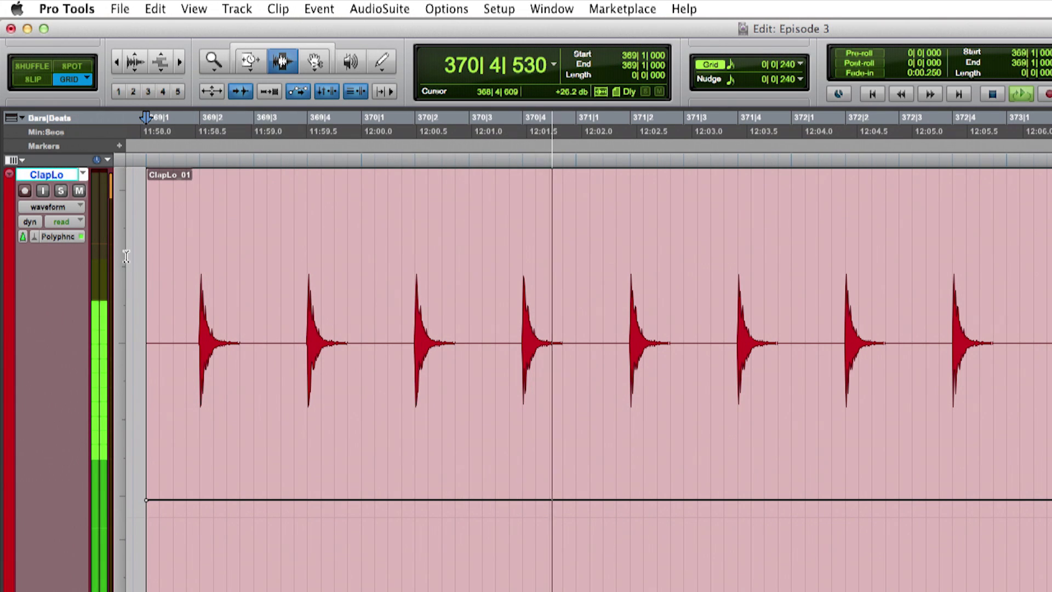
{"action": "key", "text": "space"}
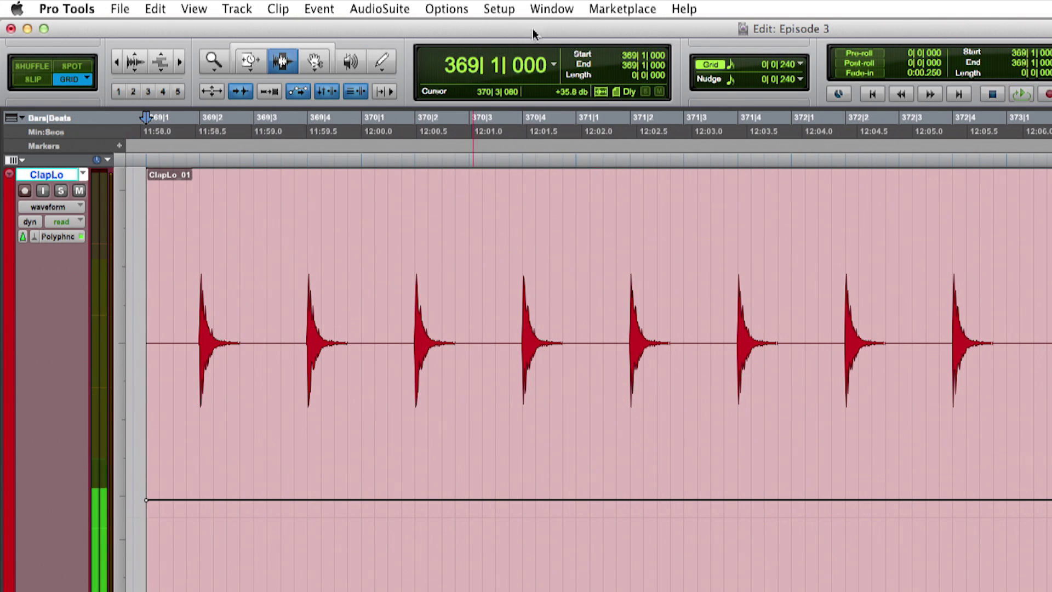
{"action": "left_click", "coordinate": [550, 9]}
{"action": "mouse_move", "coordinate": [668, 31]}
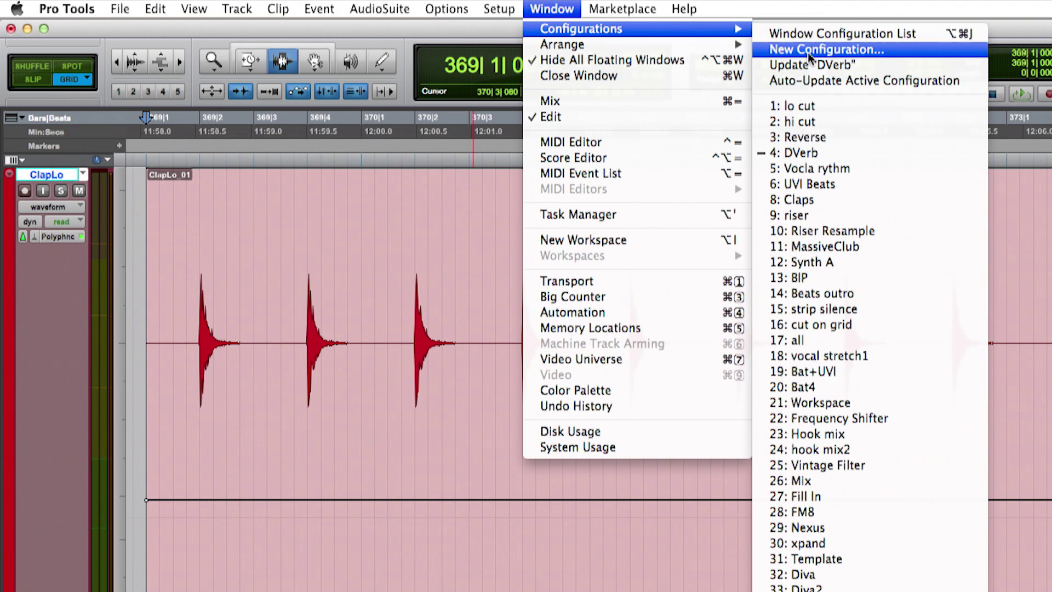
{"action": "left_click", "coordinate": [819, 35]}
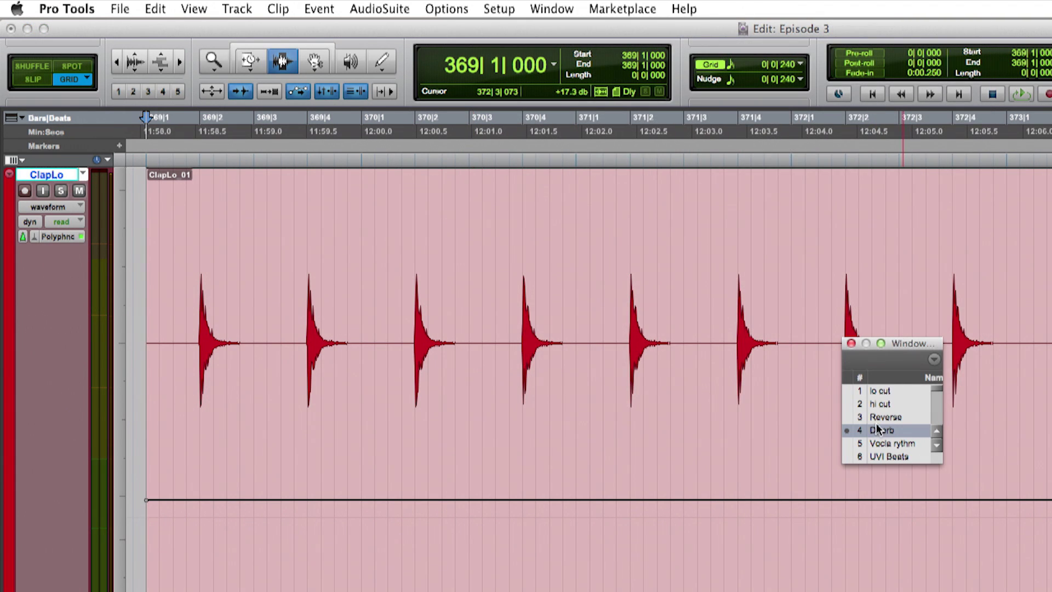
{"action": "left_click", "coordinate": [876, 429]}
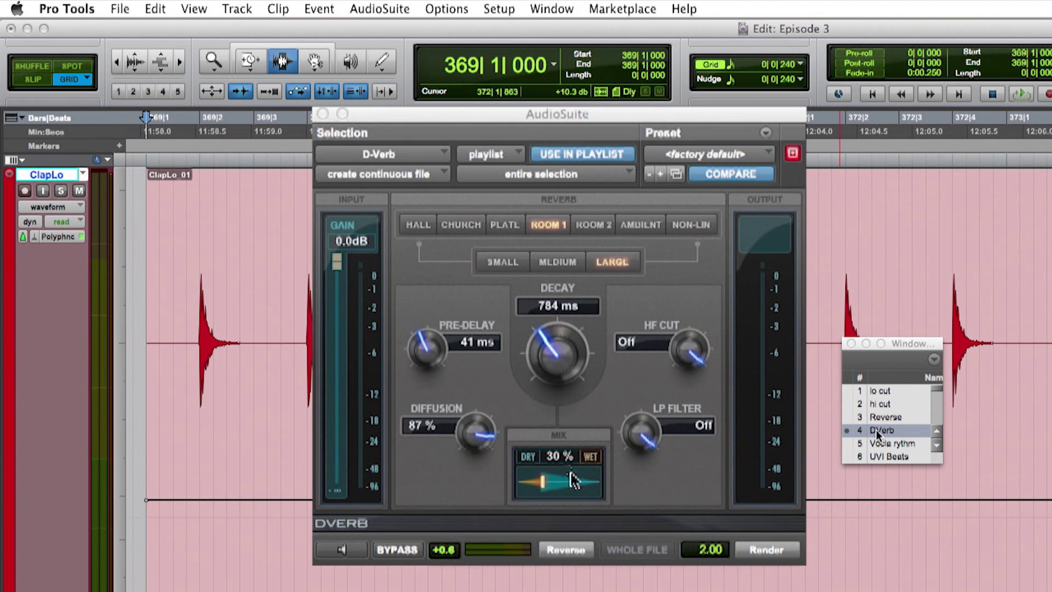
{"action": "left_click", "coordinate": [430, 359]}
{"action": "left_click_drag", "start_coordinate": [430, 358], "coordinate": [432, 328]}
{"action": "left_click_drag", "start_coordinate": [556, 350], "coordinate": [565, 420]}
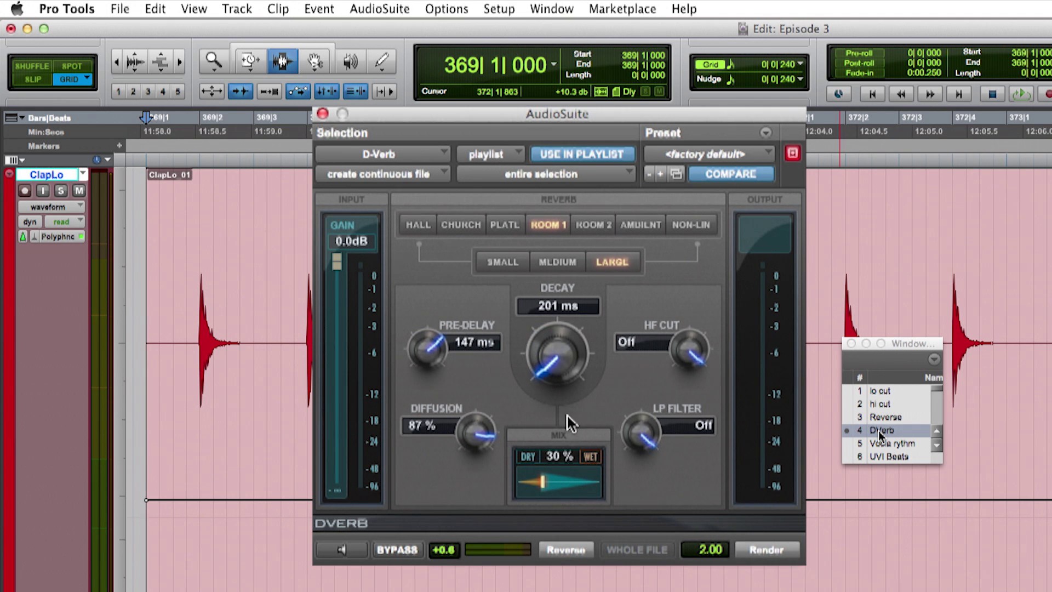
{"action": "left_click_drag", "start_coordinate": [542, 492], "coordinate": [598, 482]}
{"action": "left_click_drag", "start_coordinate": [689, 354], "coordinate": [692, 433]}
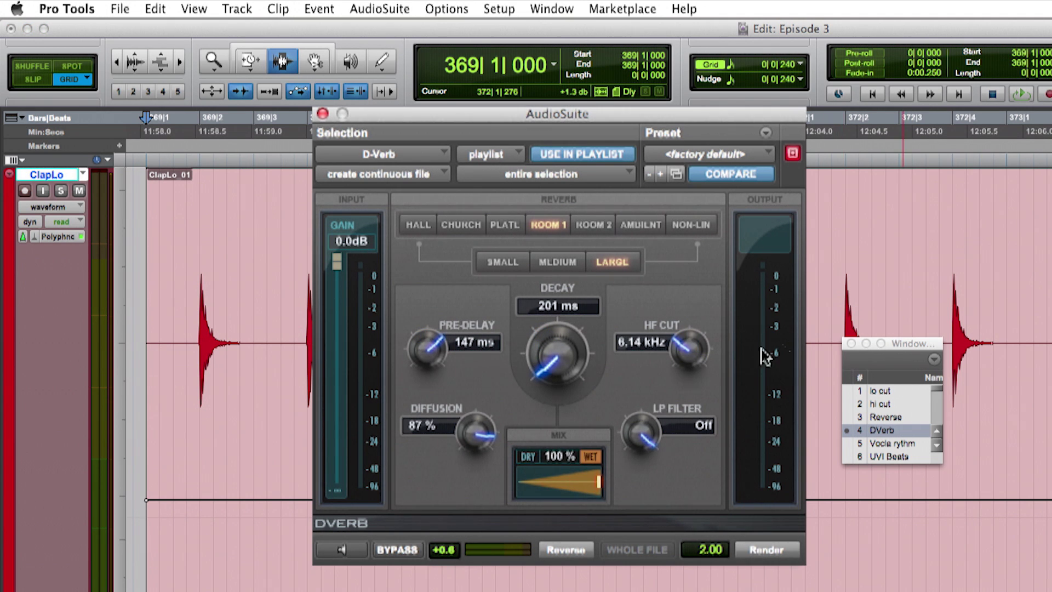
Render the D-Verb onto the ClapLo clap selected from 369|4 to 370|2.
{"action": "left_click", "coordinate": [880, 436]}
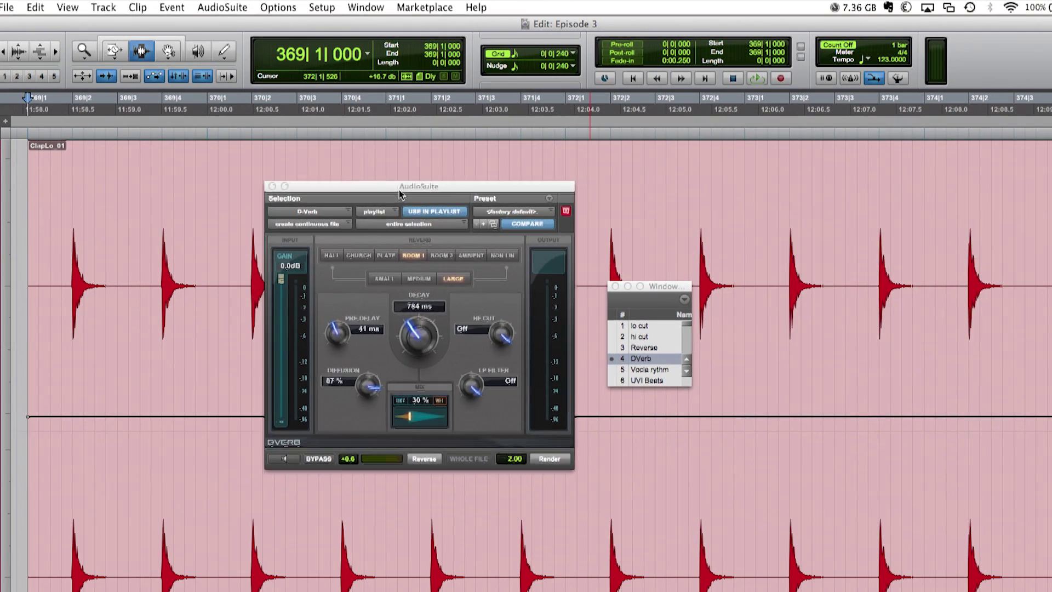
{"action": "left_click_drag", "start_coordinate": [398, 189], "coordinate": [864, 238]}
{"action": "left_click_drag", "start_coordinate": [162, 283], "coordinate": [251, 282]}
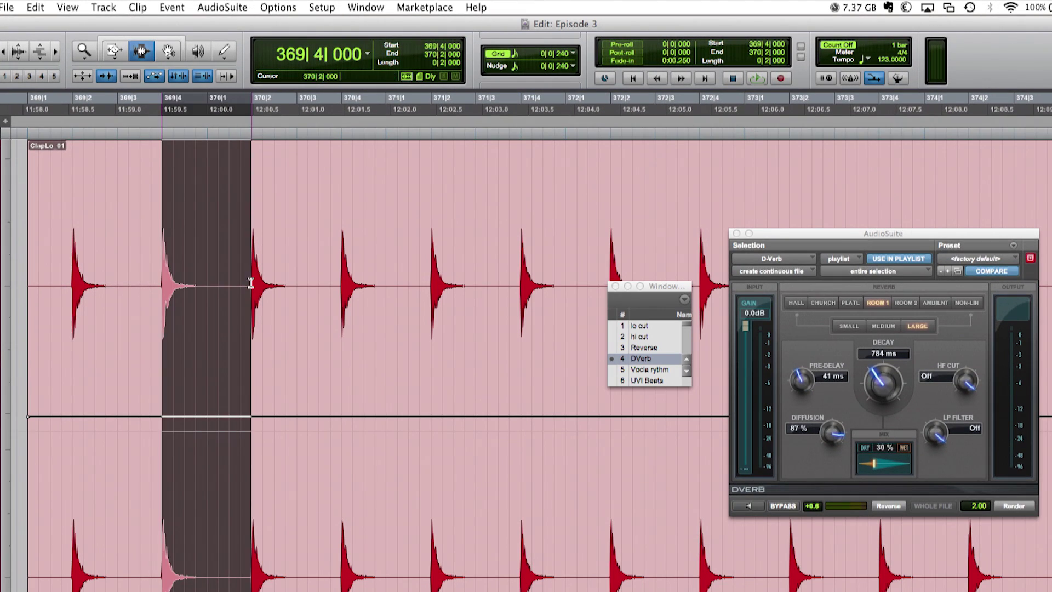
{"action": "left_click", "coordinate": [1007, 506]}
Boost the reverbed clap about 3 dB, ramp its clip gain toward the next clap, and audition.
{"action": "left_click_drag", "start_coordinate": [197, 416], "coordinate": [205, 391]}
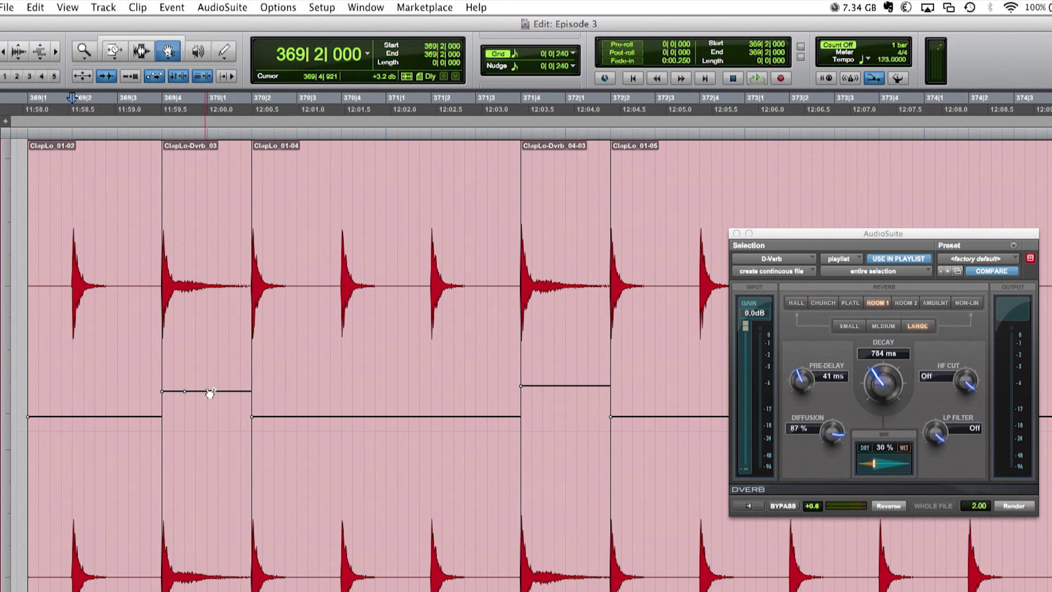
{"action": "left_click_drag", "start_coordinate": [206, 393], "coordinate": [252, 314]}
{"action": "key", "text": "space"}
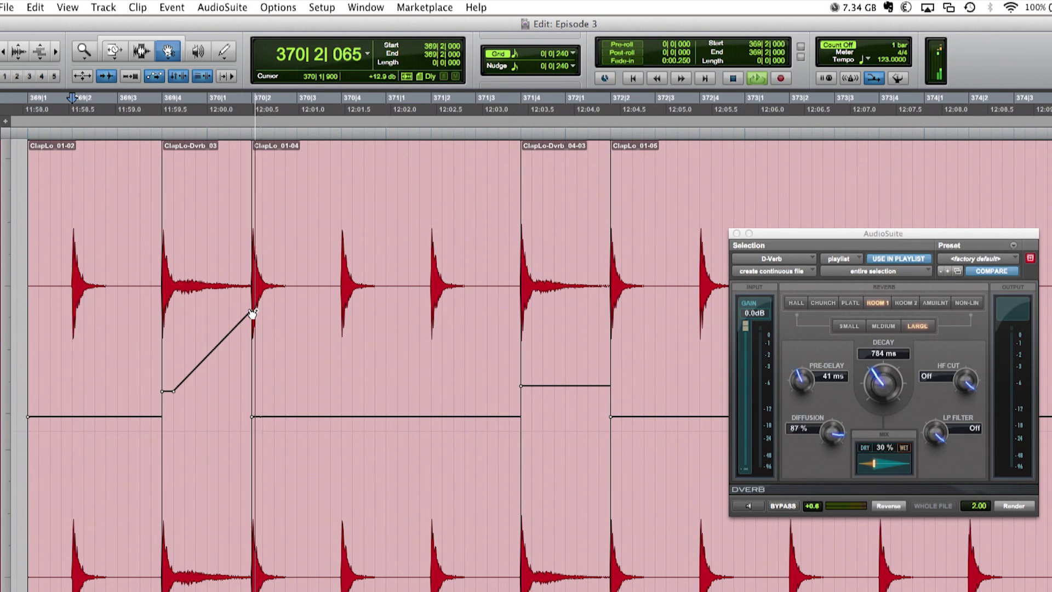
{"action": "key", "text": "space"}
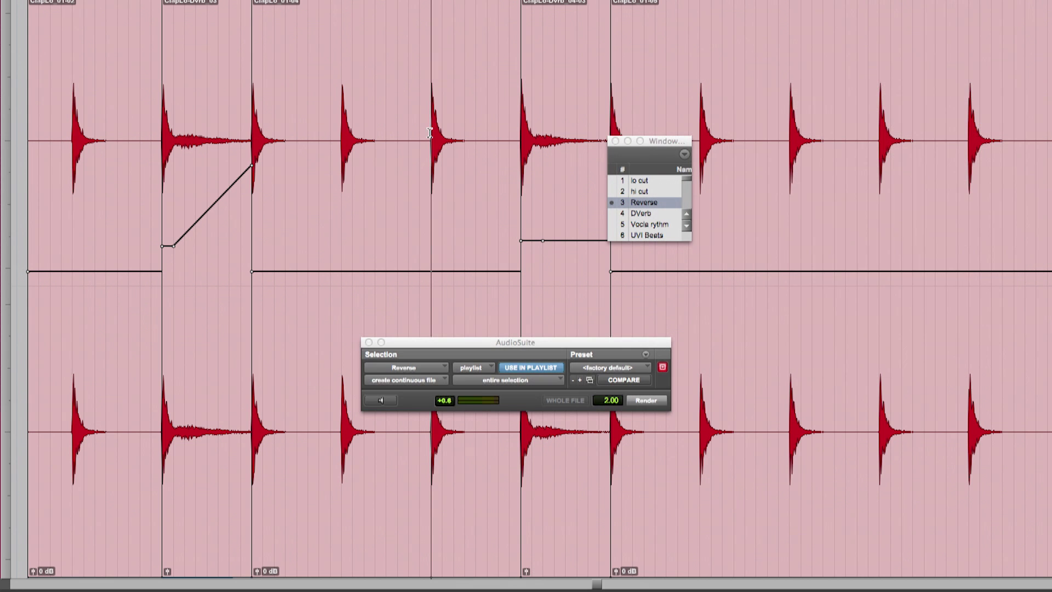
Render a reversed ClapLo-RVR clap and shift it right so it swells into the next hit.
{"action": "left_click_drag", "start_coordinate": [430, 278], "coordinate": [475, 291]}
{"action": "left_click_drag", "start_coordinate": [441, 531], "coordinate": [464, 546]}
{"action": "left_click", "coordinate": [641, 400]}
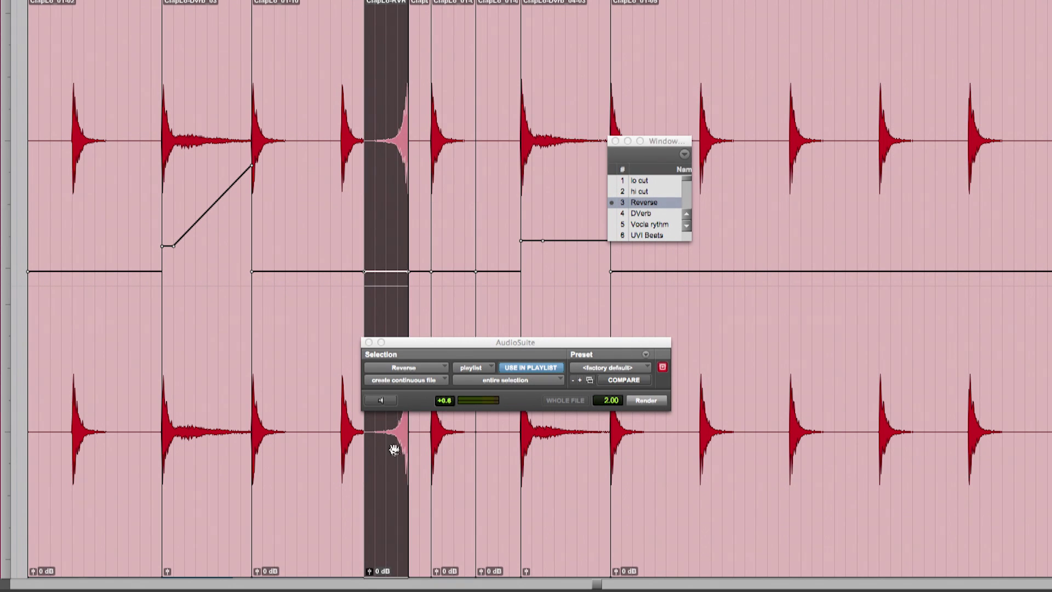
{"action": "left_click_drag", "start_coordinate": [399, 511], "coordinate": [417, 509]}
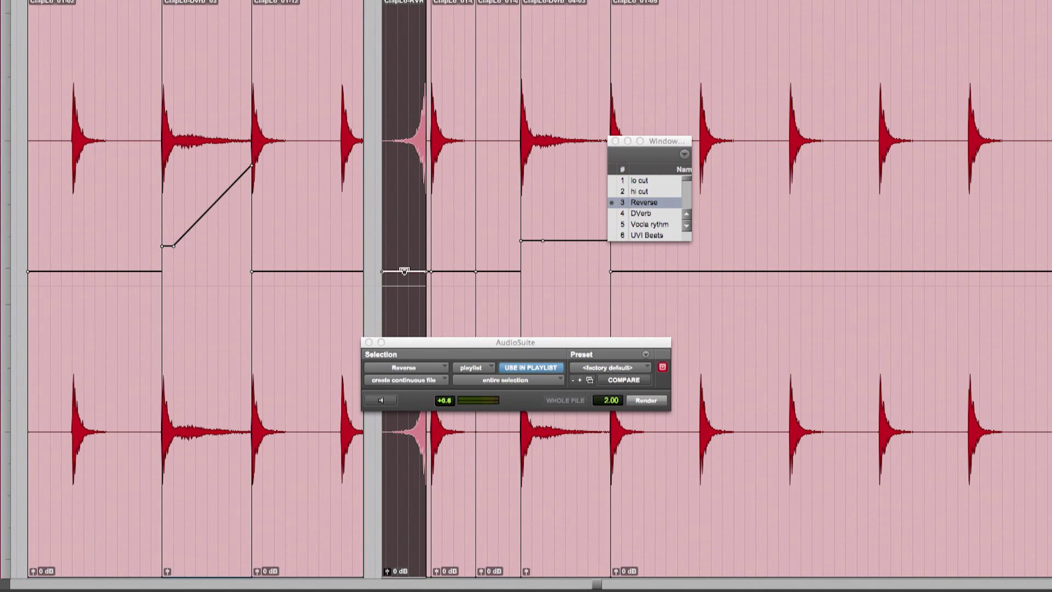
Lower the reversed clap's clip gain, play back the clap track, and select all clap clips.
{"action": "left_click_drag", "start_coordinate": [404, 296], "coordinate": [403, 300]}
{"action": "left_click", "coordinate": [62, 60]}
{"action": "key", "text": "space"}
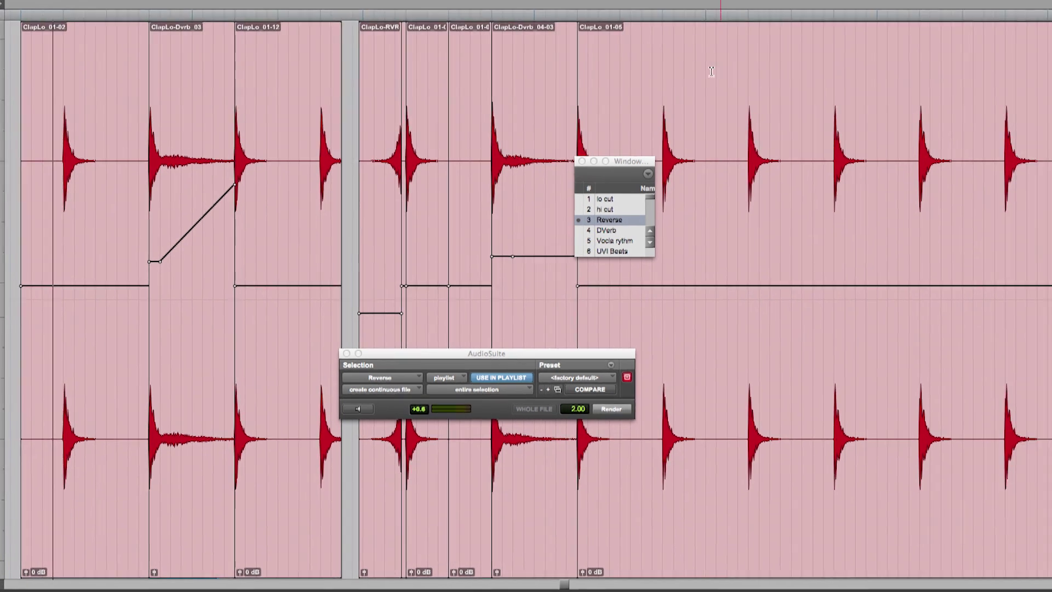
{"action": "key", "text": "Up"}
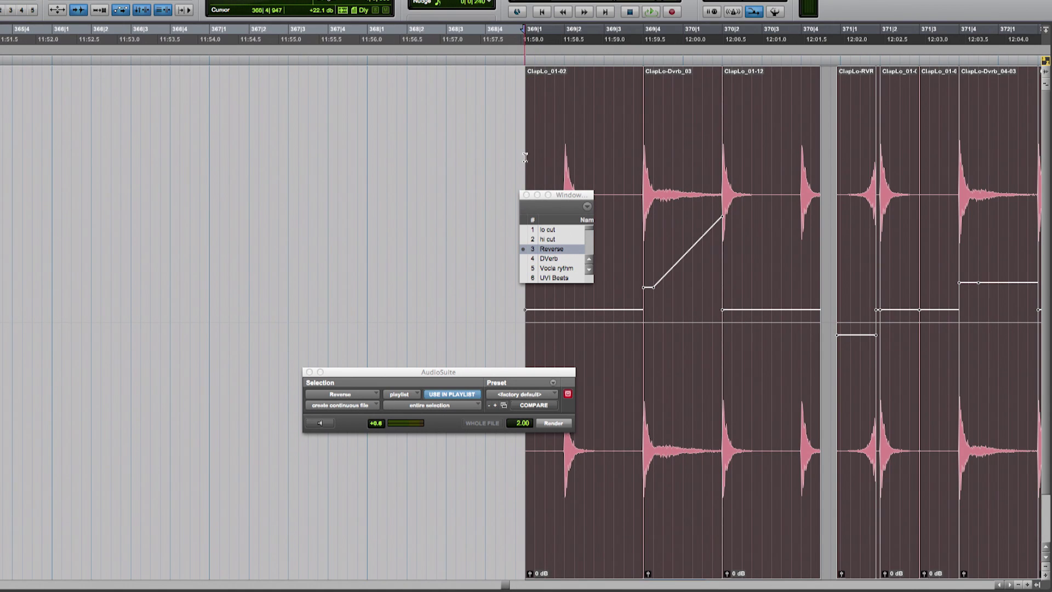
Consolidate the ClapLo clips, reversed swell included, into ClapLo_02 and display its clip gain line.
{"action": "key", "text": "alt+shift+3"}
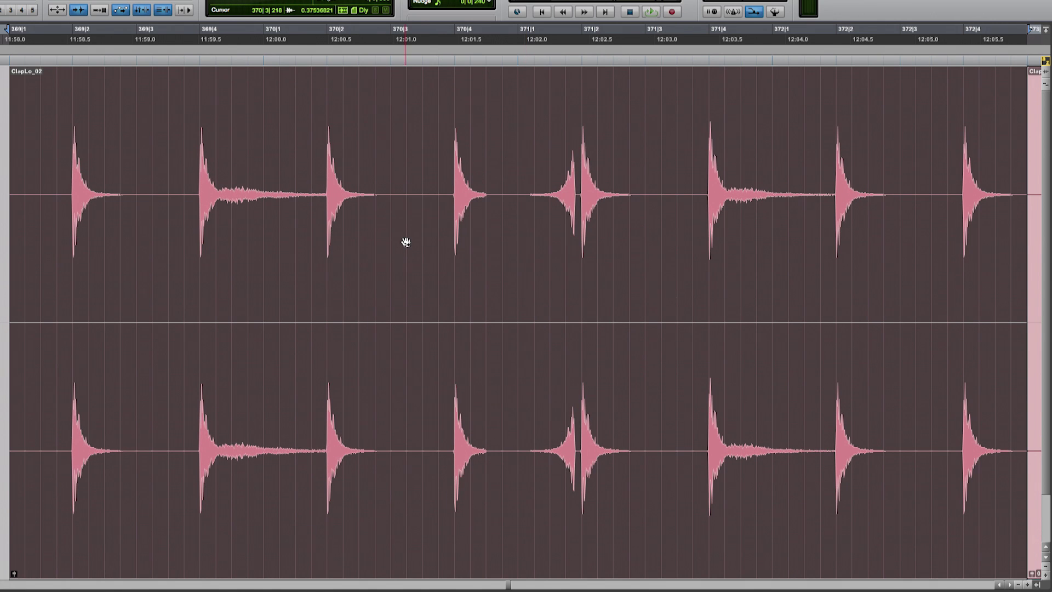
{"action": "right_click", "coordinate": [405, 242]}
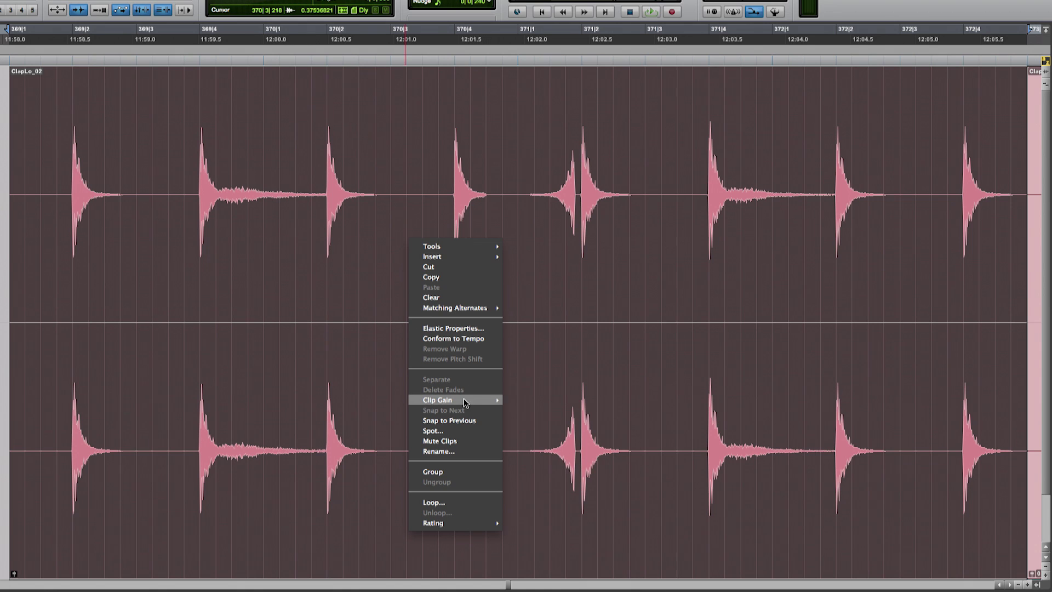
{"action": "mouse_move", "coordinate": [464, 401]}
{"action": "left_click", "coordinate": [539, 456]}
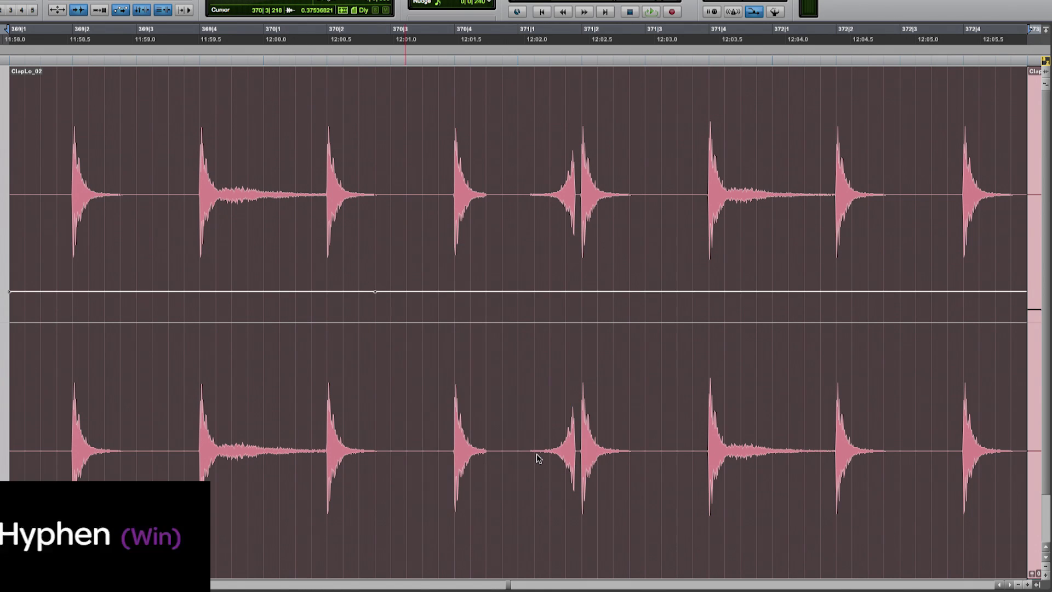